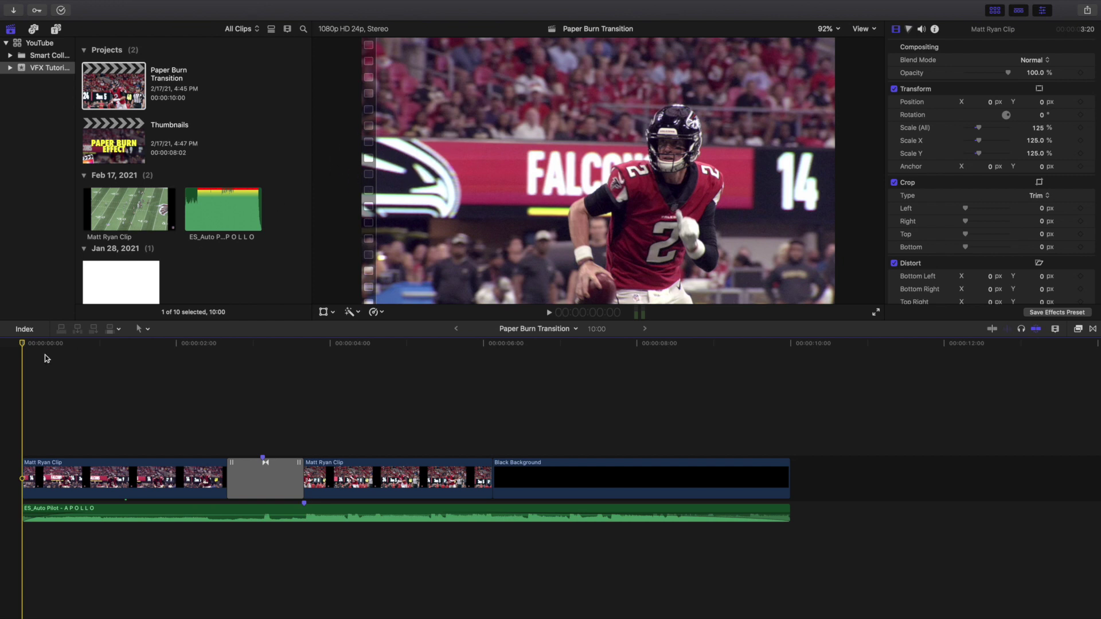
# Step: Play through the Paper Burn 01 transition to review it, then delete it, leaving a straight cut
pyautogui.press('space')
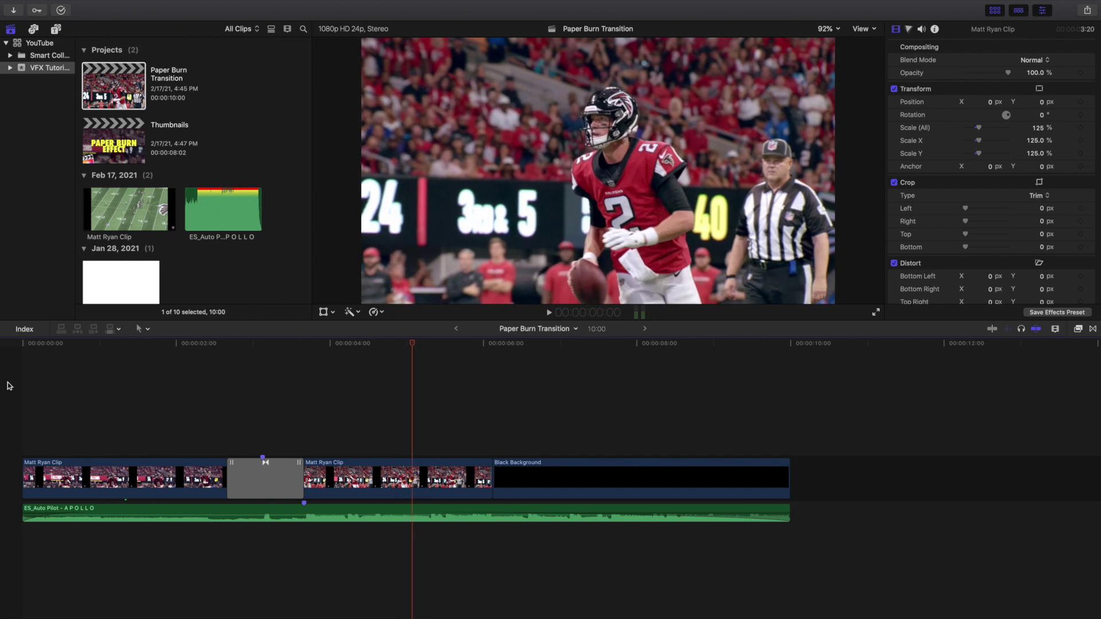
pyautogui.press('Home')
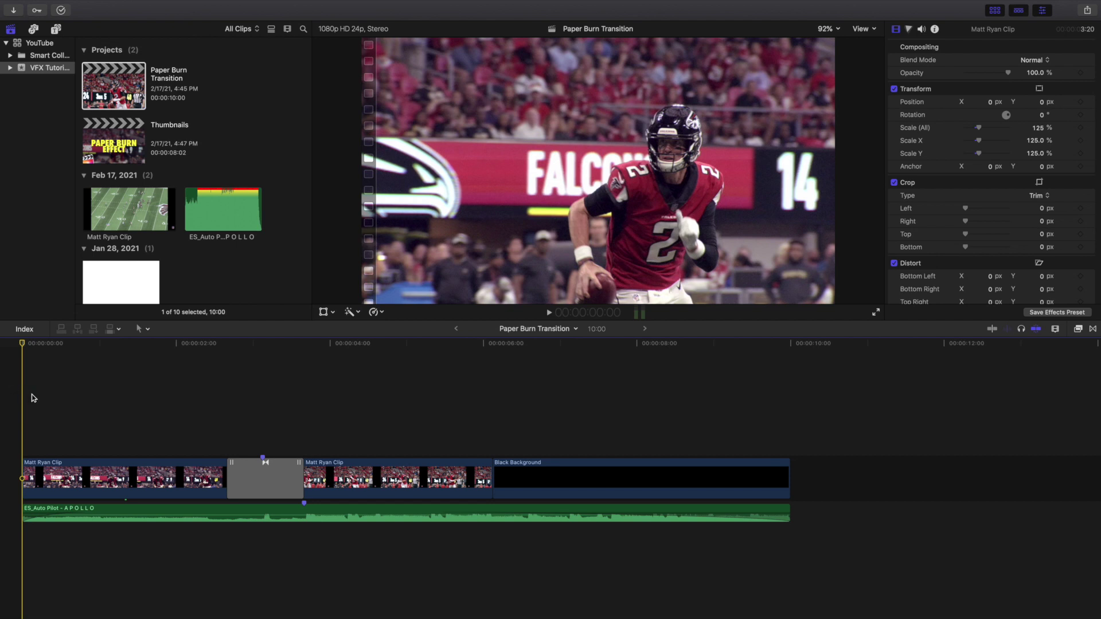
pyautogui.click(262, 426)
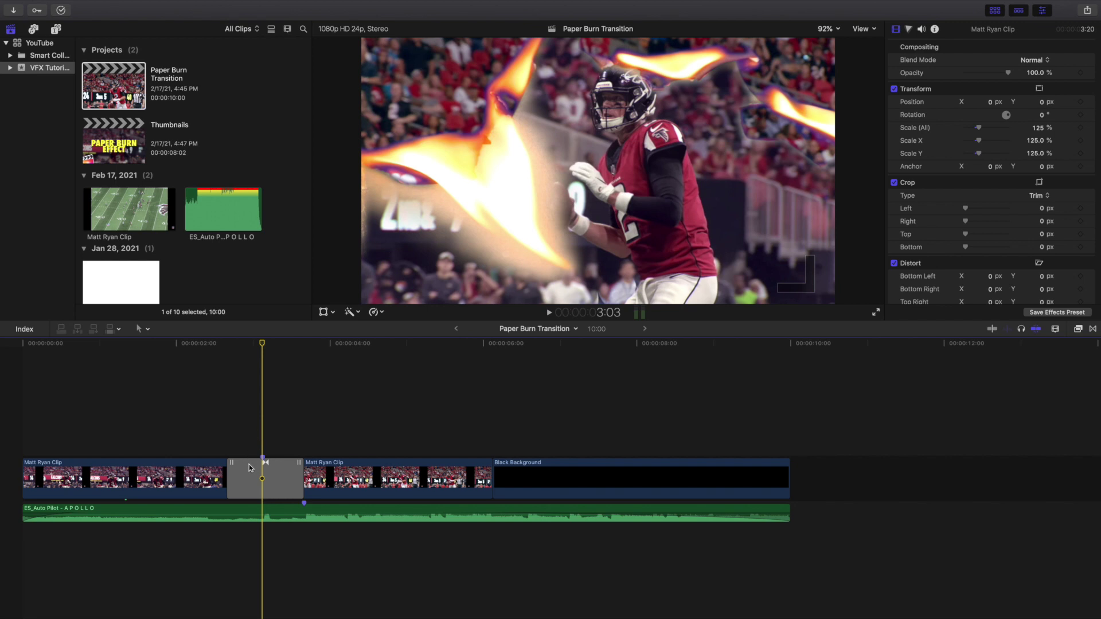
pyautogui.click(228, 446)
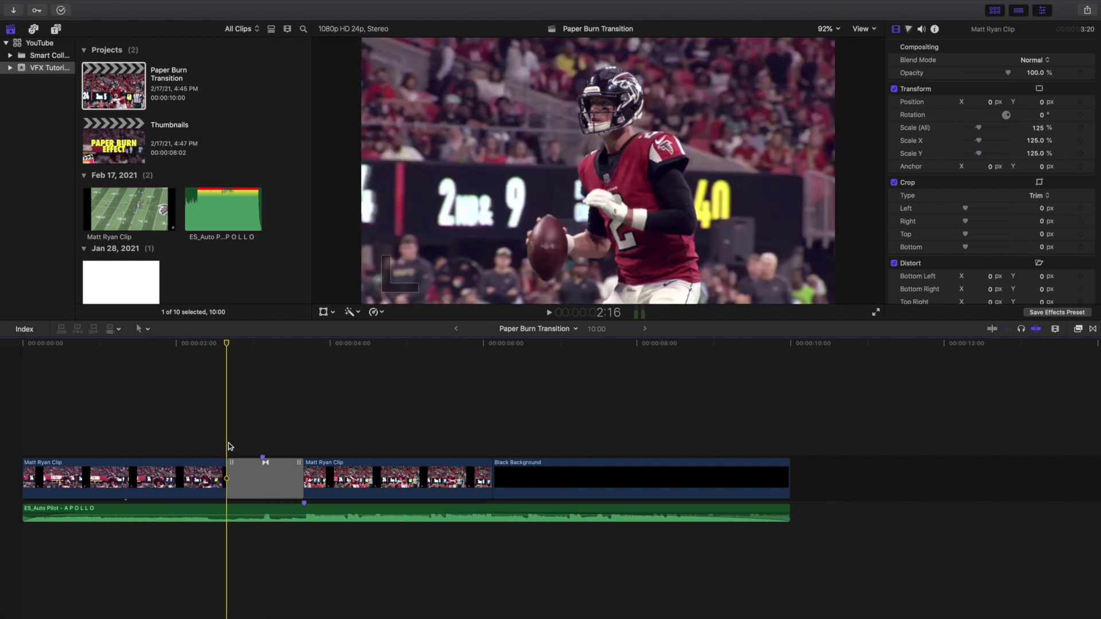
pyautogui.press('space')
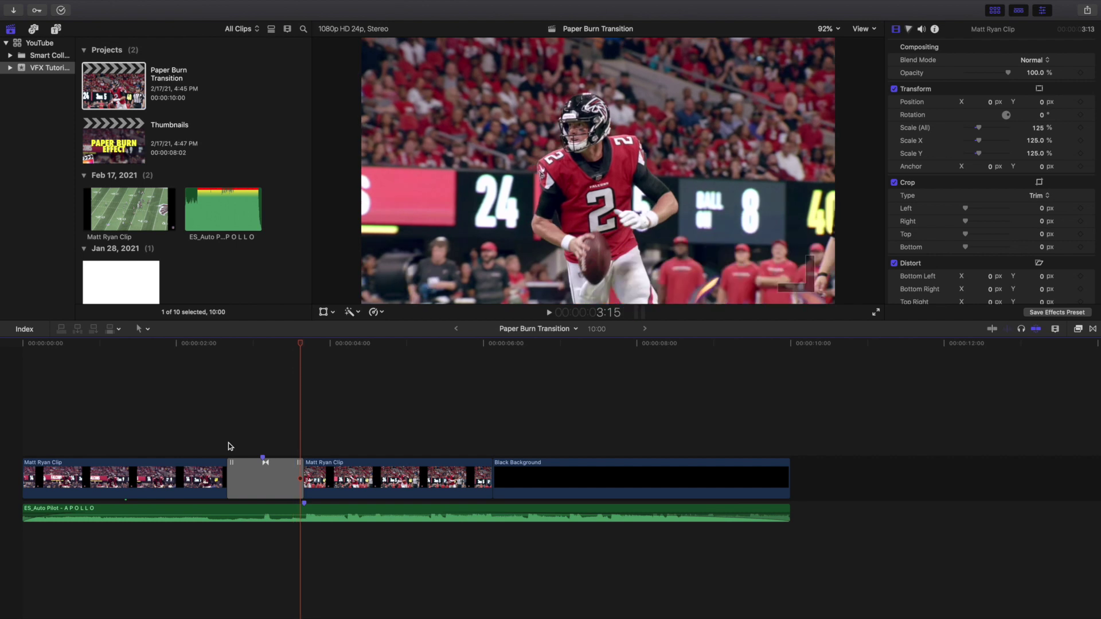
pyautogui.click(247, 474)
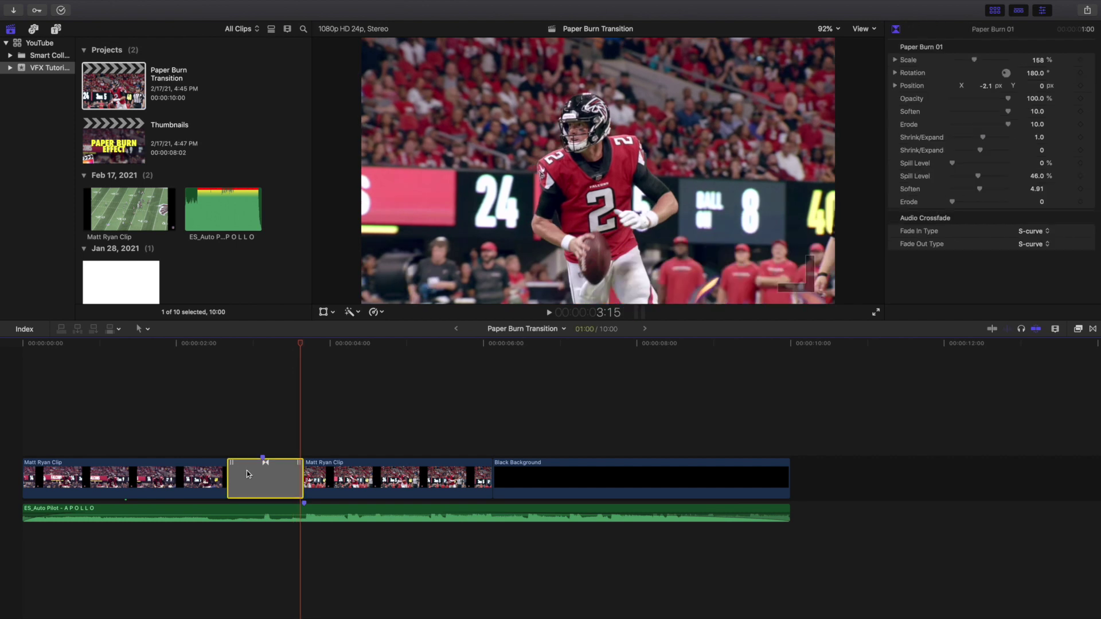
pyautogui.press('Delete')
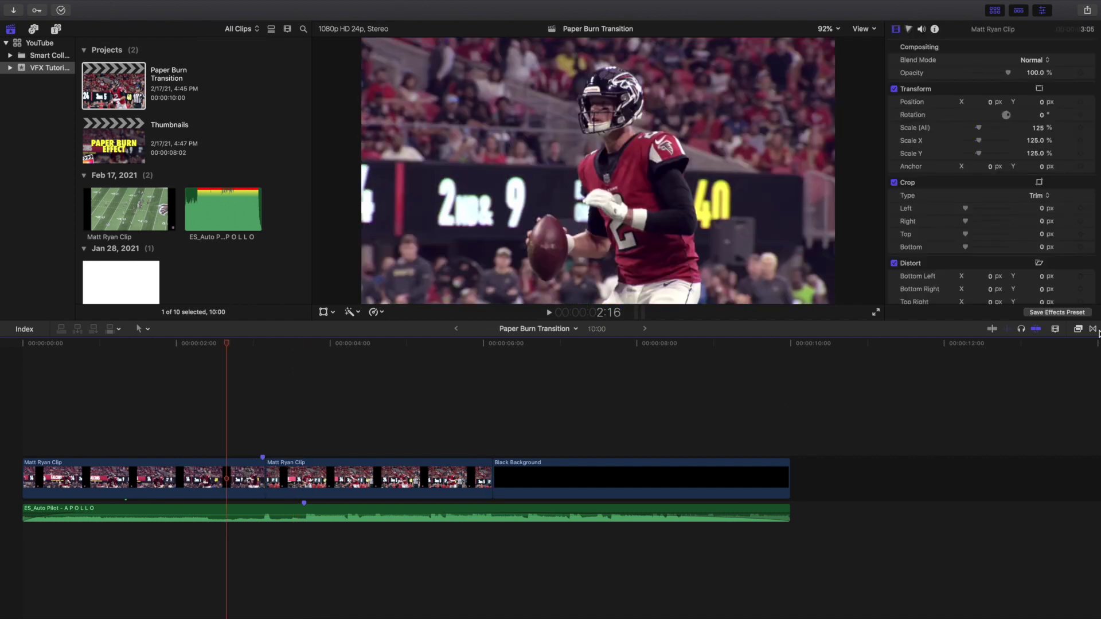
# Step: Show the RN New Wave Bundle category in the Transitions browser, listing Paper Burn 01–04
pyautogui.click(1093, 329)
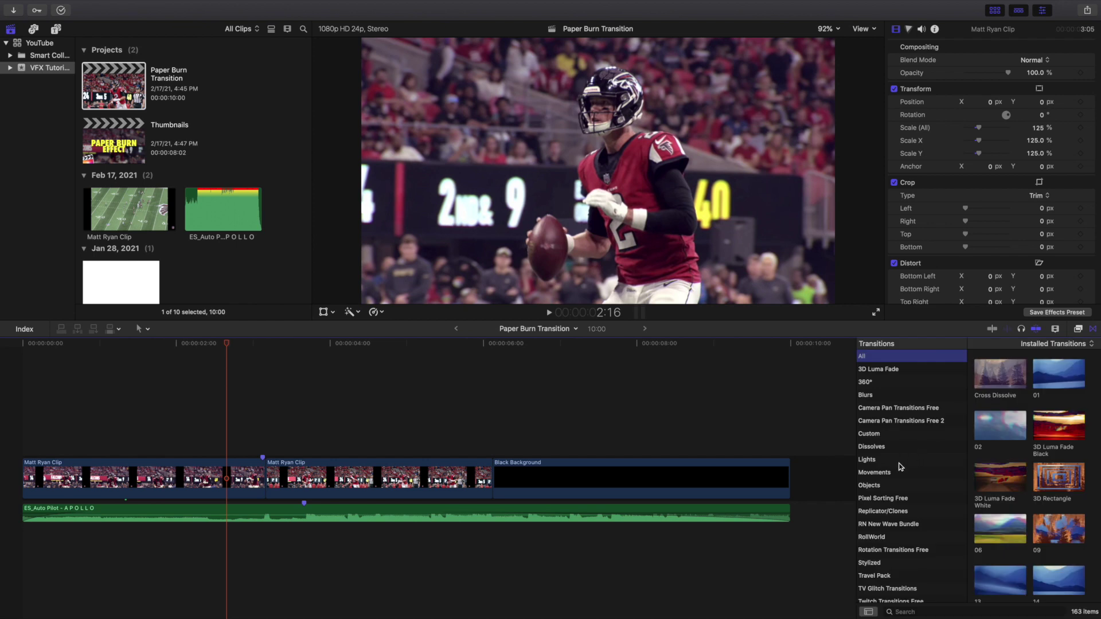
pyautogui.scroll(-3, 882, 507)
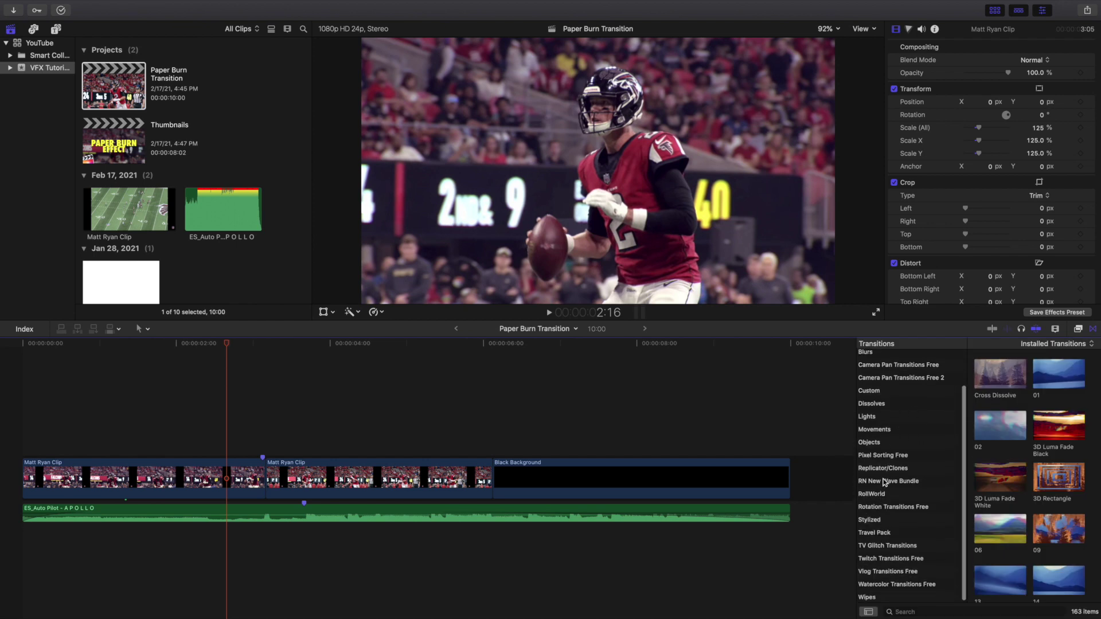
pyautogui.click(883, 482)
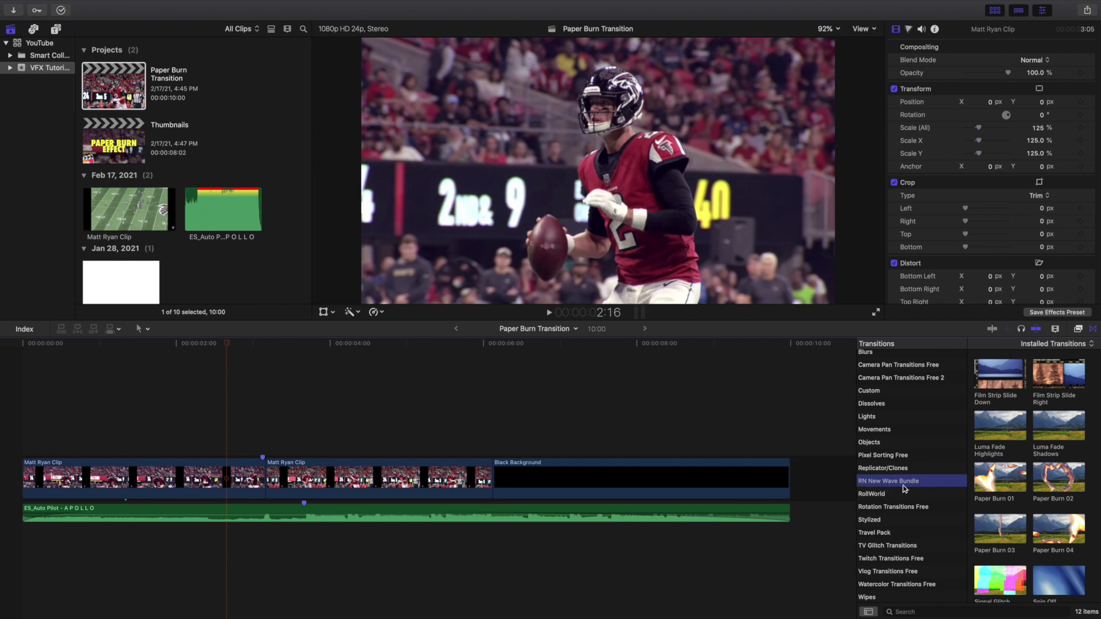
pyautogui.scroll(-3, 1067, 459)
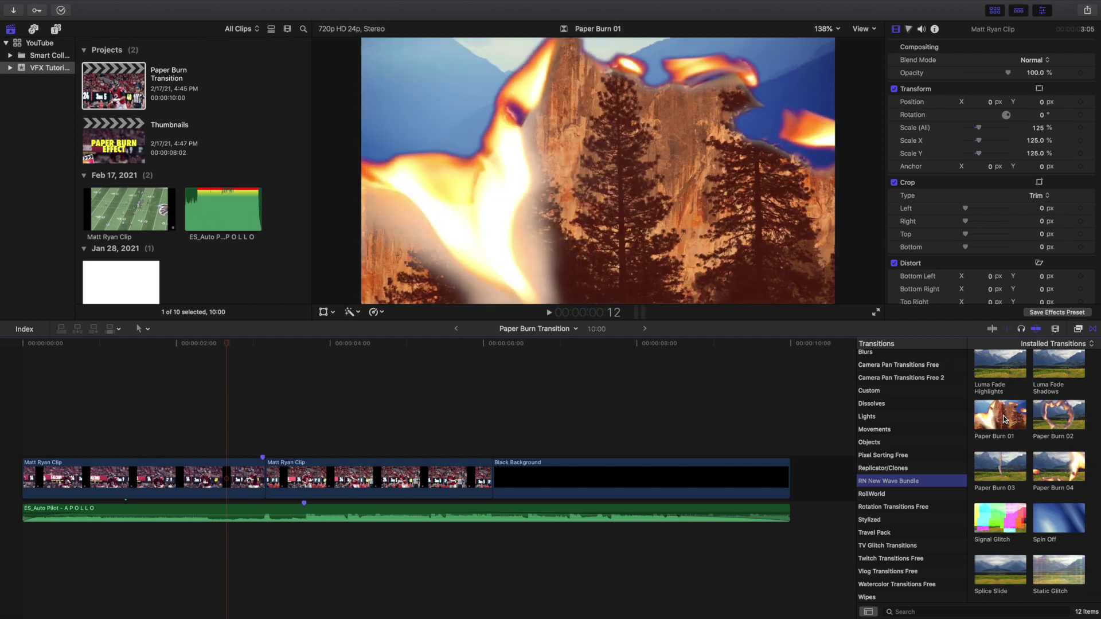
# Step: Drop Paper Burn 01 onto the cut between the Matt Ryan clips and preview it from the start
pyautogui.moveTo(1004, 418)
pyautogui.mouseDown()
pyautogui.moveTo(283, 443)
pyautogui.moveTo(240, 473)
pyautogui.mouseUp()
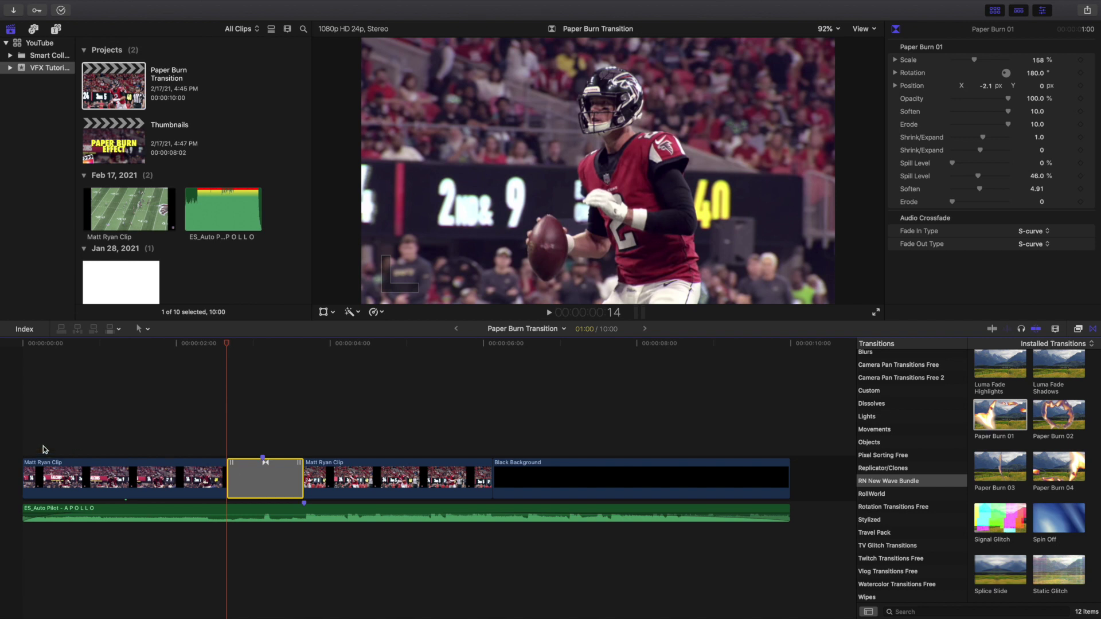
pyautogui.click(17, 444)
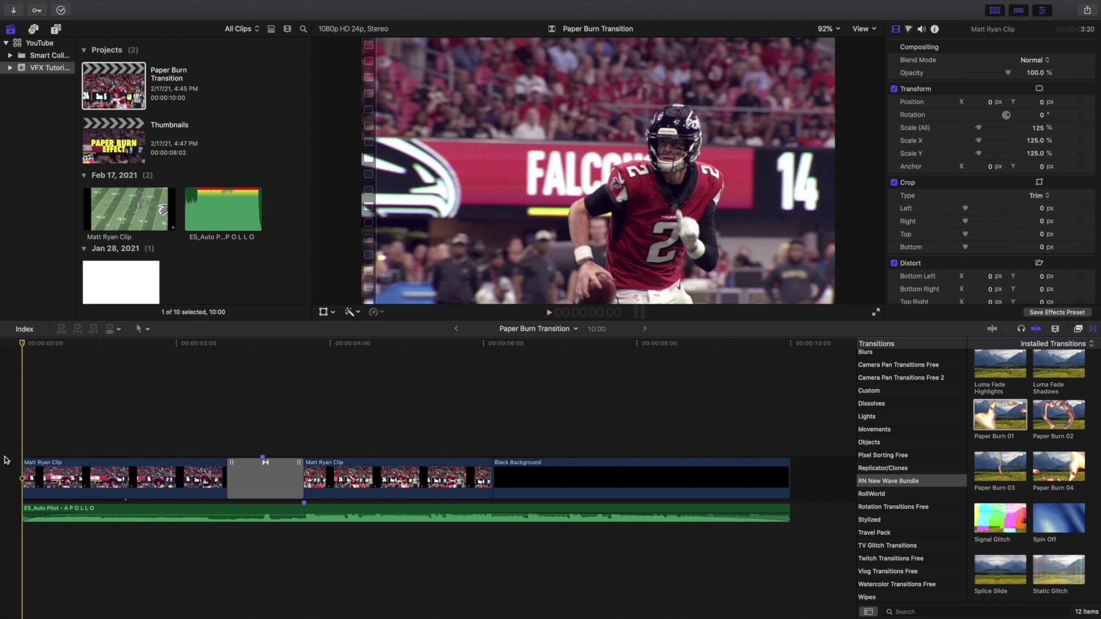
pyautogui.press('space')
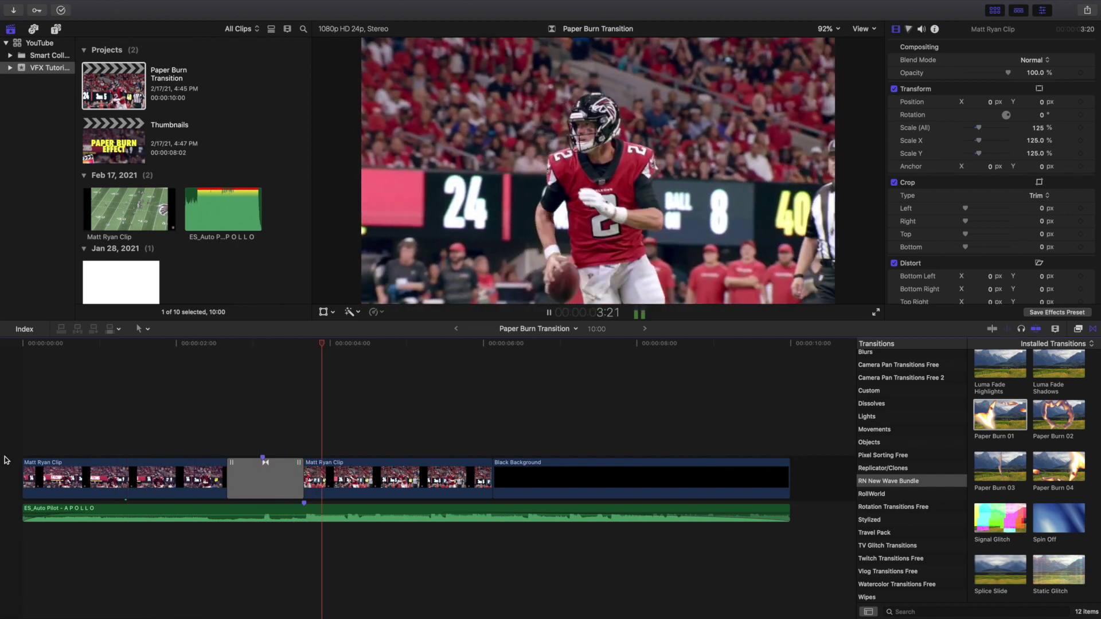
pyautogui.press('space')
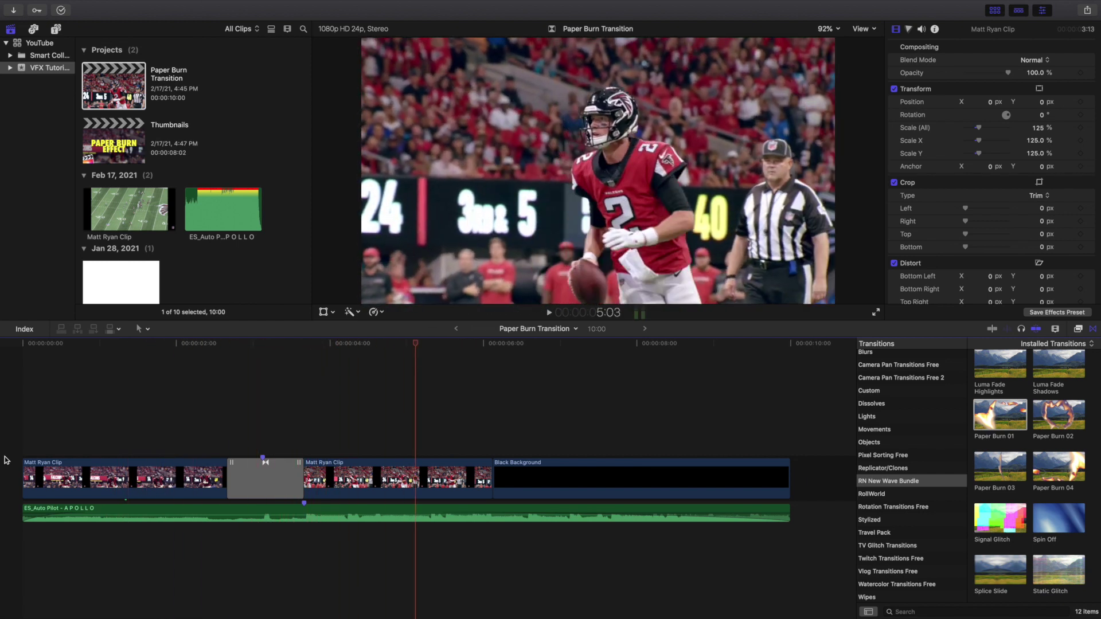
# Step: Undo Paper Burn 01, put Paper Burn 02 at the cut, and play the edit from the start
pyautogui.press('super+z')
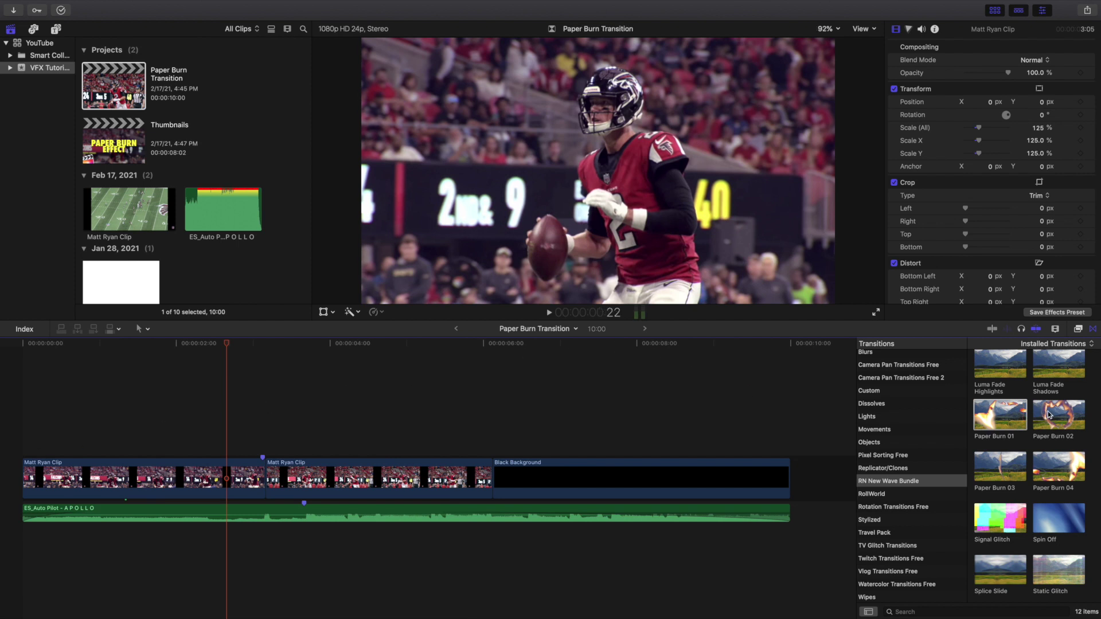
pyautogui.moveTo(1058, 416)
pyautogui.mouseDown()
pyautogui.moveTo(376, 439)
pyautogui.moveTo(247, 470)
pyautogui.mouseUp()
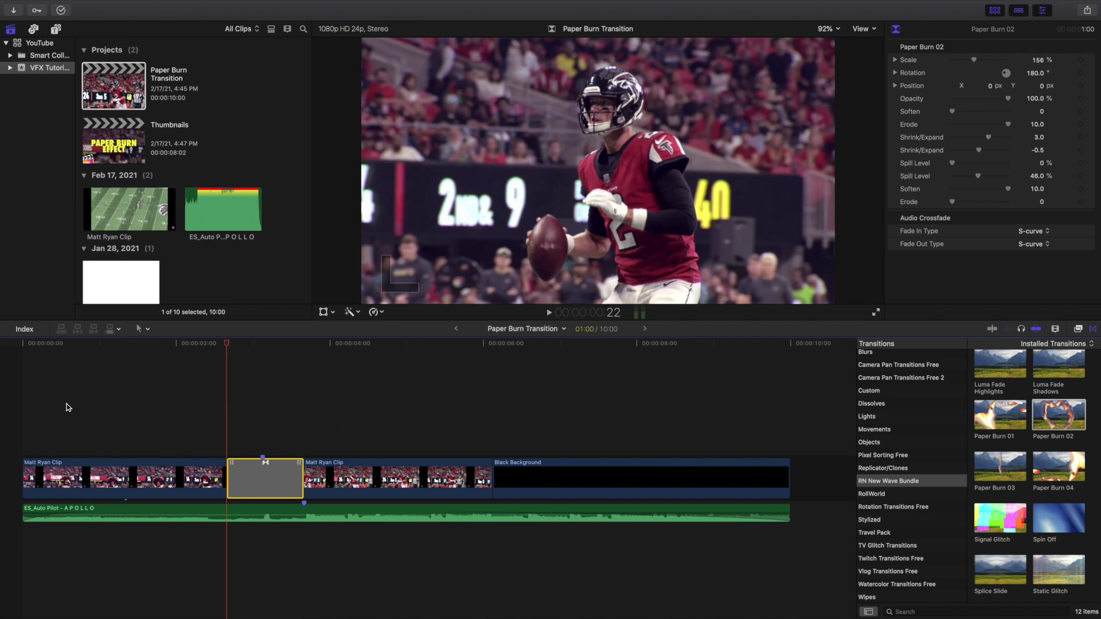
pyautogui.click(2, 408)
pyautogui.press('Home')
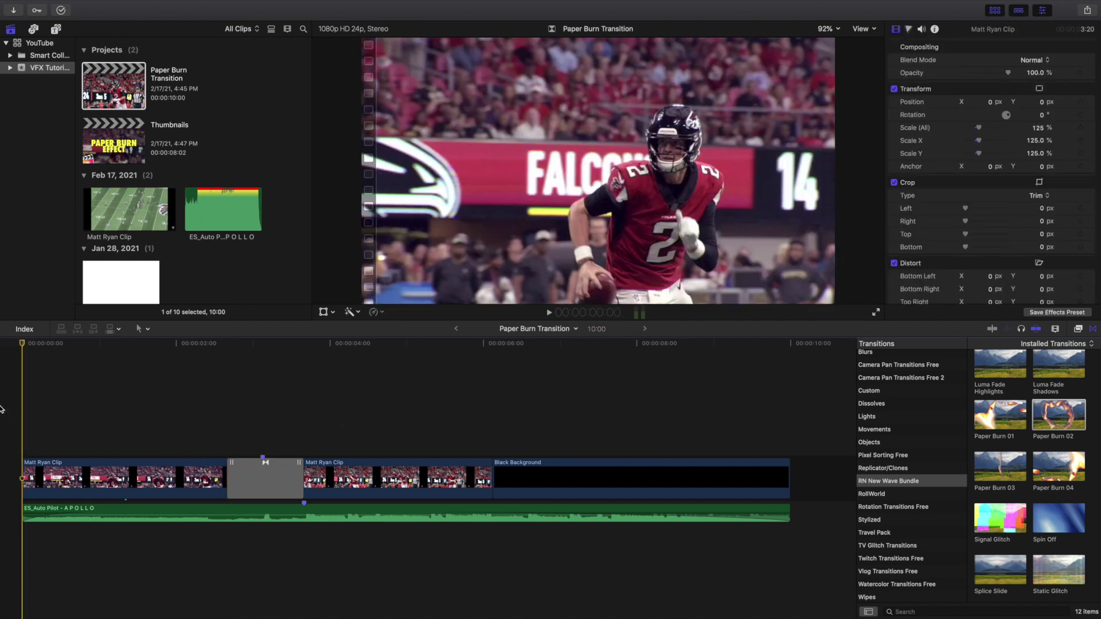
pyautogui.press('space')
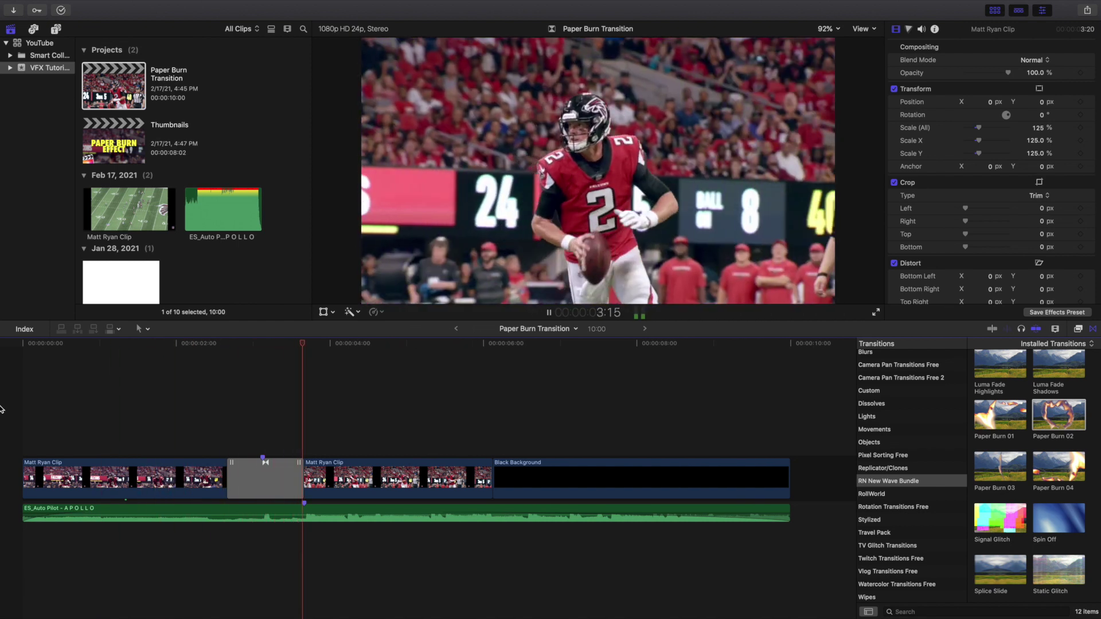
pyautogui.press('space')
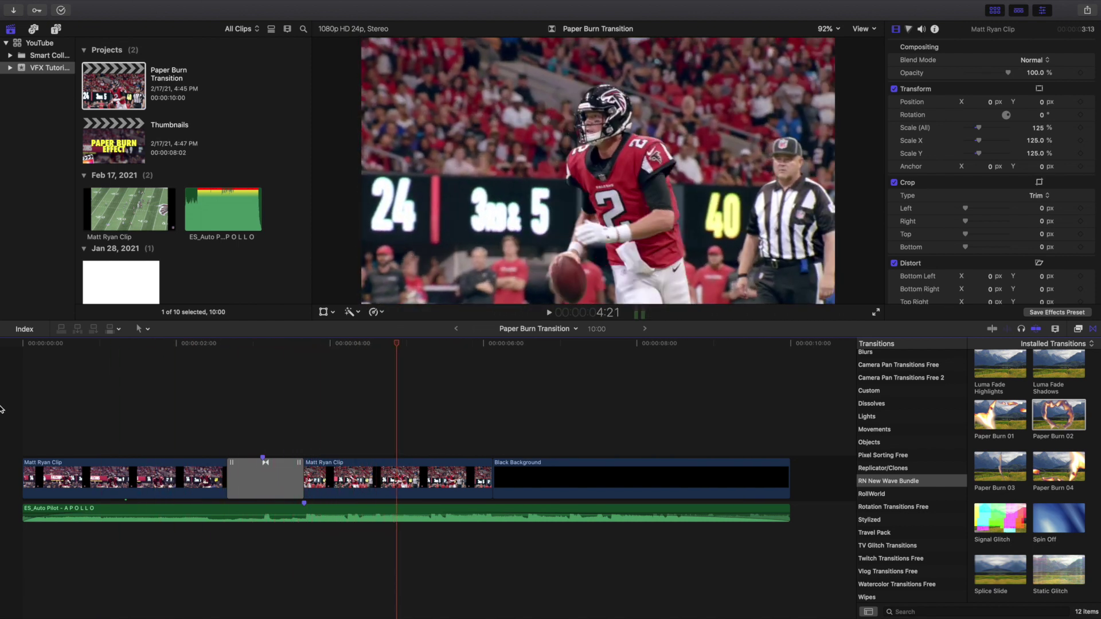
# Step: Undo Paper Burn 02, put Paper Burn 03 at the edit point, and preview it from the start
pyautogui.press('super+z')
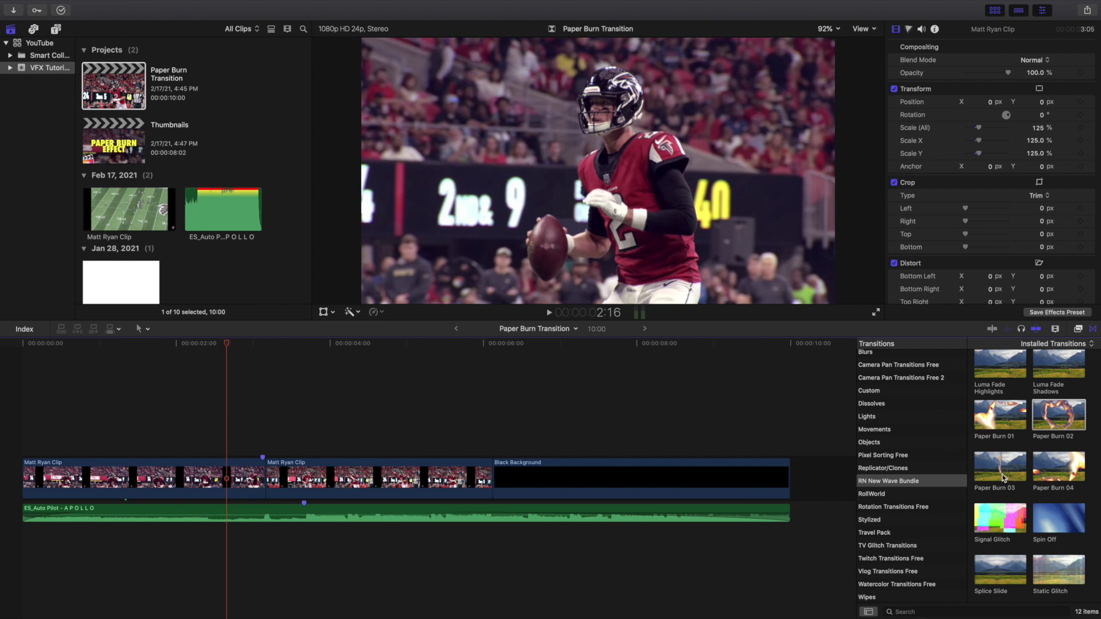
pyautogui.moveTo(1002, 478)
pyautogui.mouseDown()
pyautogui.moveTo(717, 465)
pyautogui.moveTo(240, 469)
pyautogui.mouseUp()
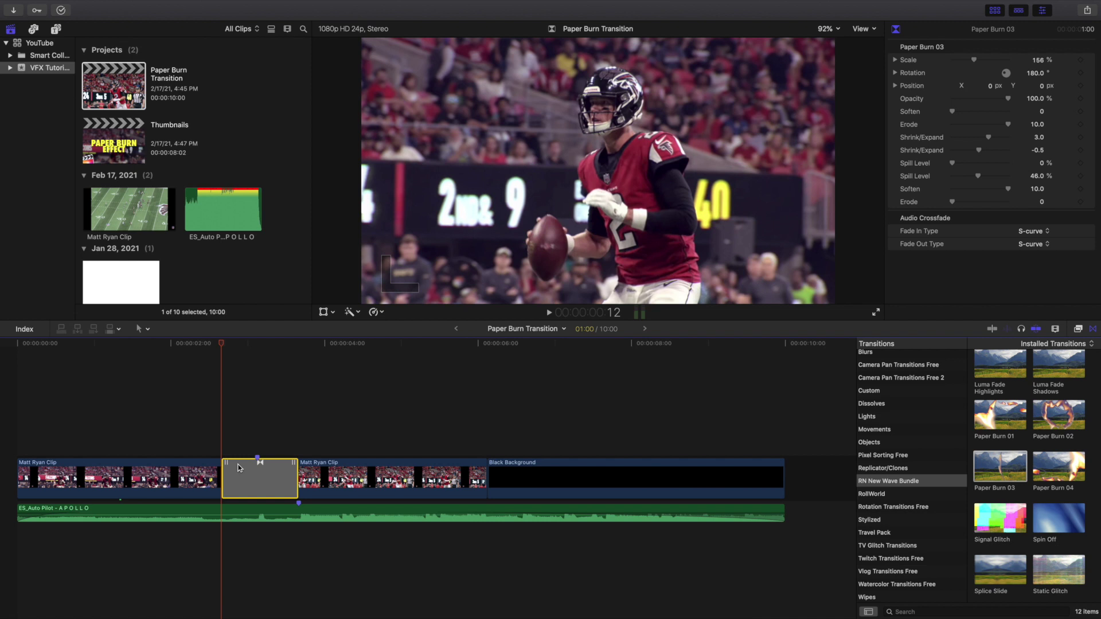
pyautogui.click(8, 434)
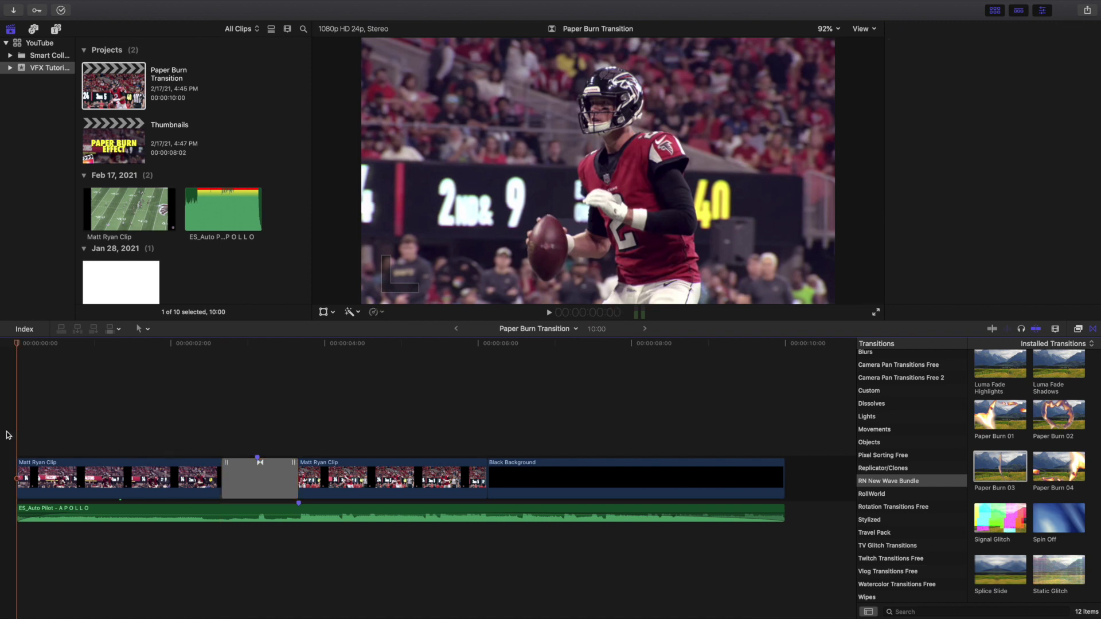
pyautogui.press('space')
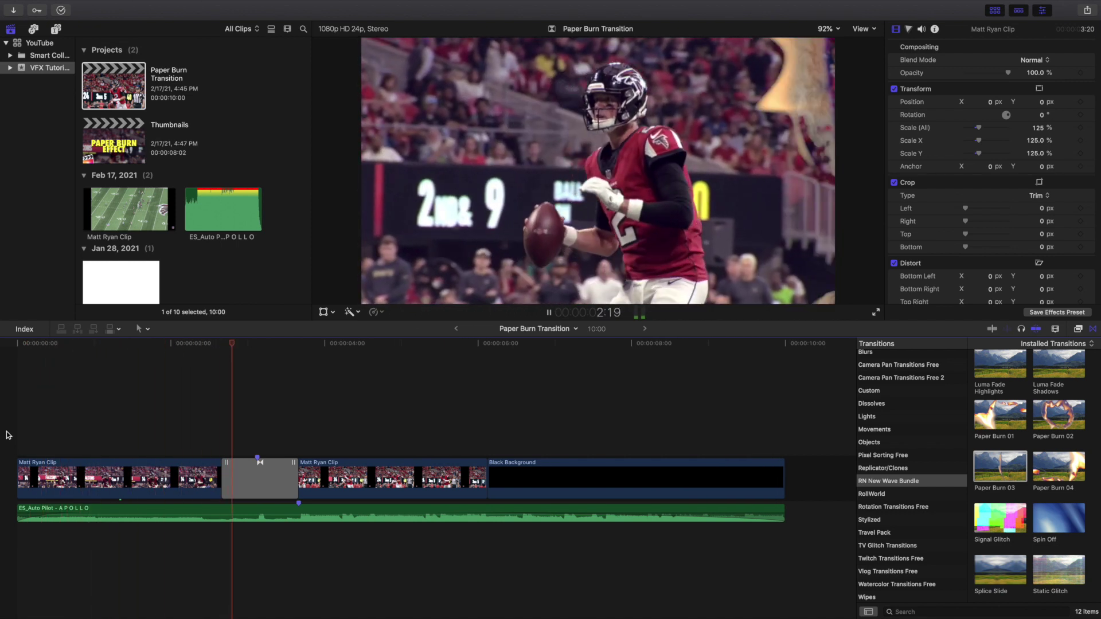
pyautogui.press('space')
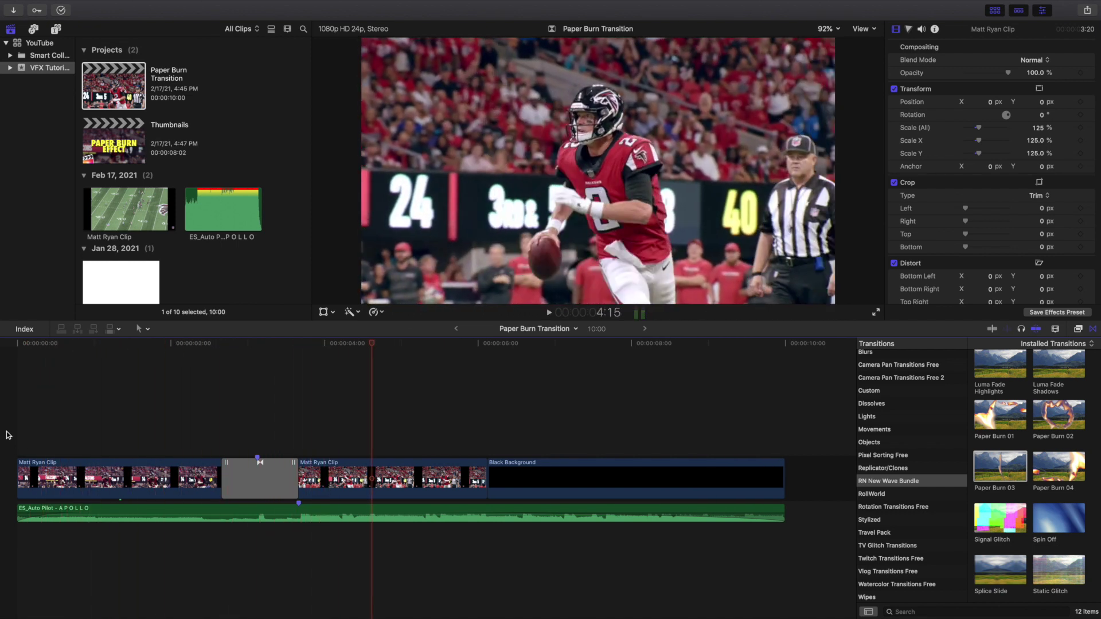
# Step: Undo Paper Burn 03, place Paper Burn 04 at the cut, and play the edit from the start
pyautogui.press('super+z')
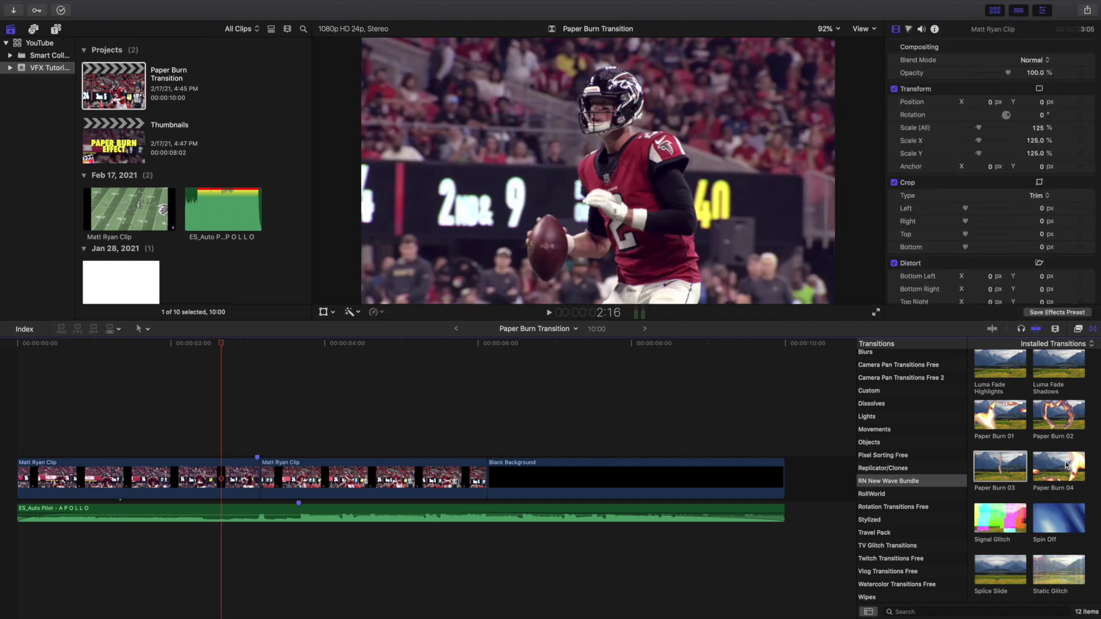
pyautogui.click(1042, 466)
pyautogui.moveTo(1042, 466)
pyautogui.mouseDown()
pyautogui.moveTo(453, 444)
pyautogui.moveTo(269, 444)
pyautogui.moveTo(247, 462)
pyautogui.mouseUp()
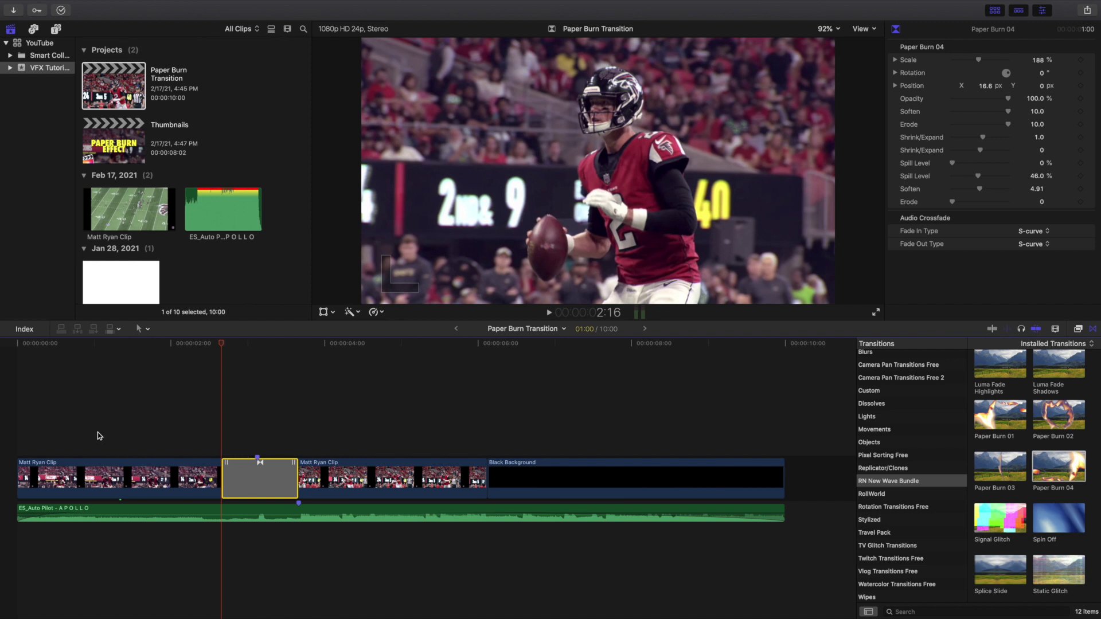
pyautogui.click(2, 431)
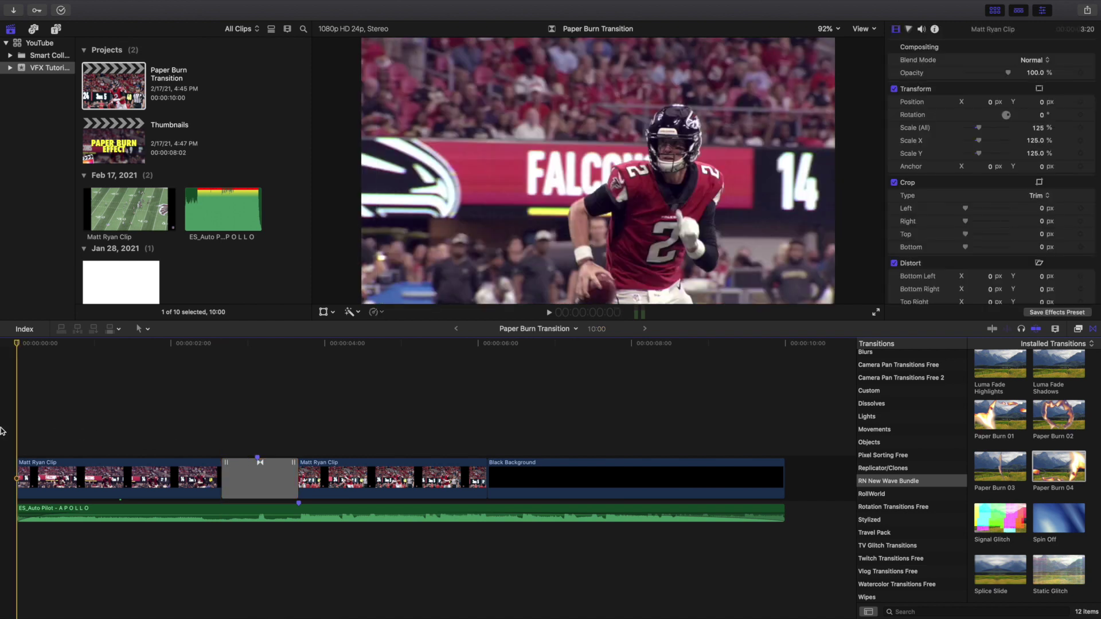
pyautogui.press('space')
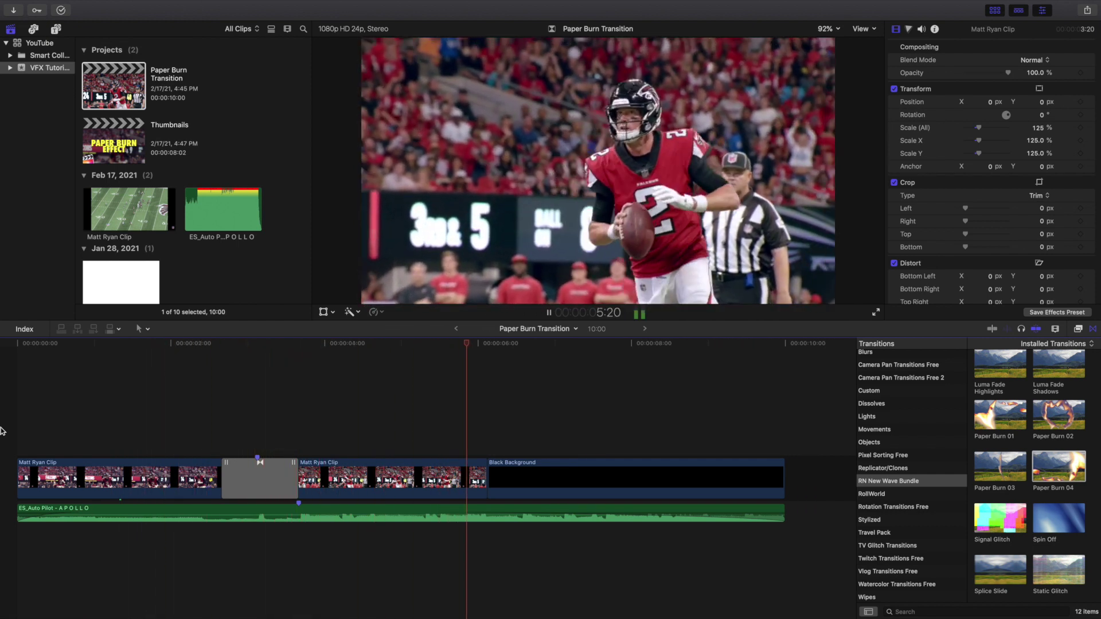
# Step: Stop playback just before the transition, undo Paper Burn 04, and select Paper Burn 01
pyautogui.click(164, 441)
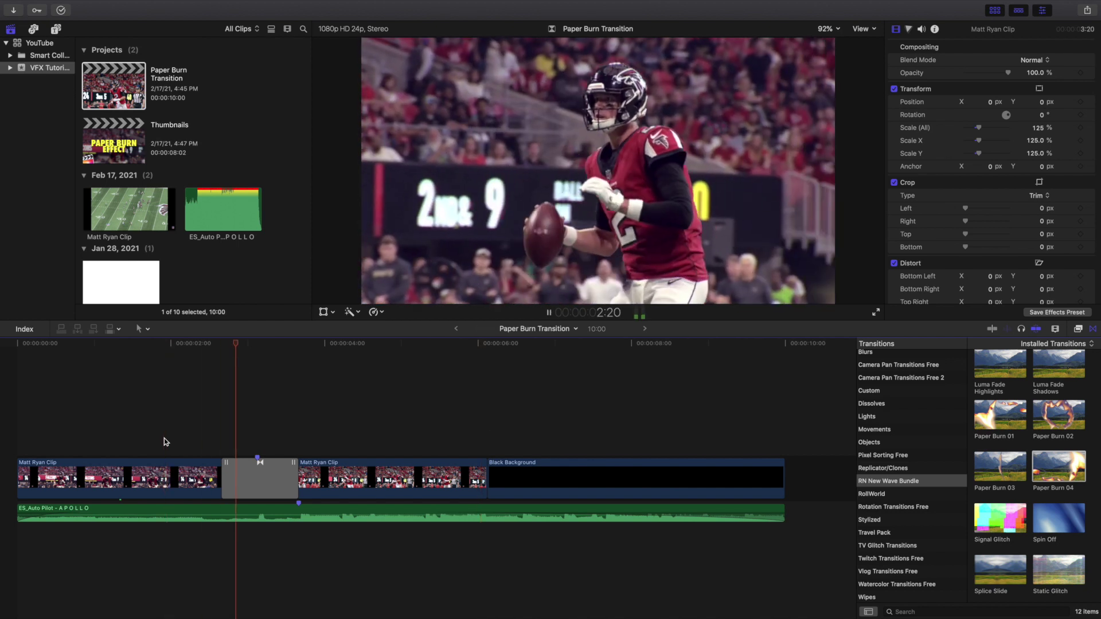
pyautogui.press('space')
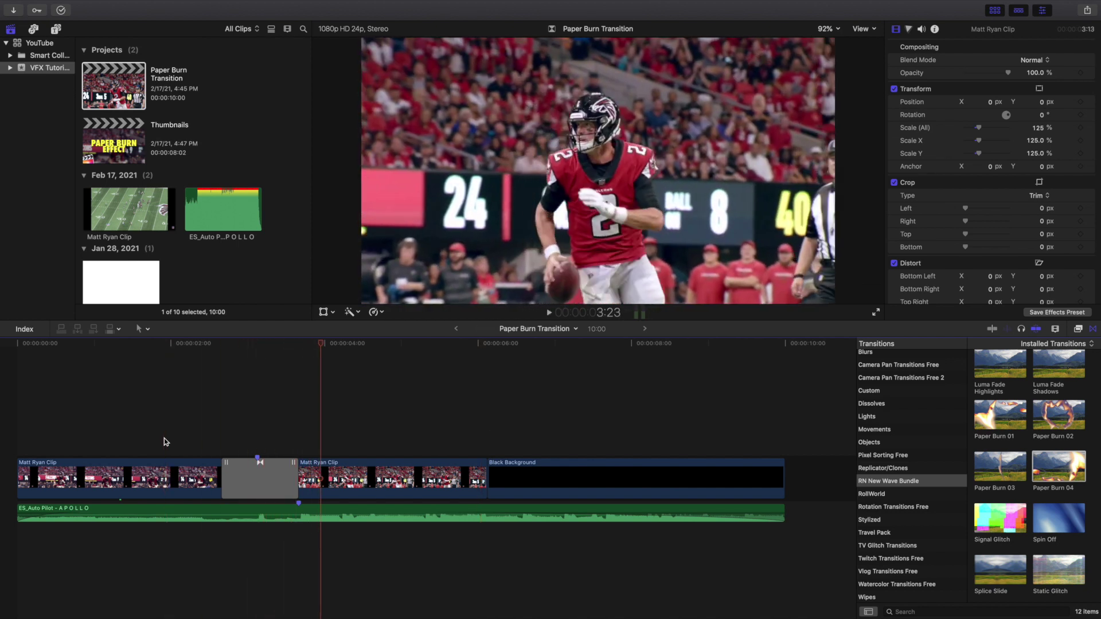
pyautogui.press('super+z')
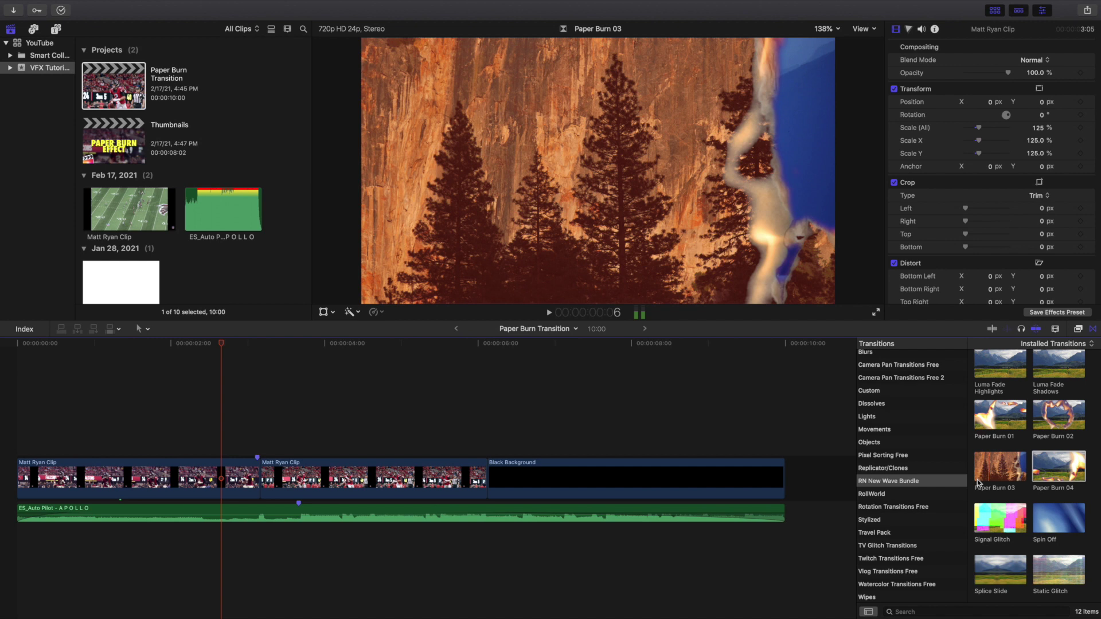
pyautogui.click(992, 416)
# Step: Place Paper Burn 01 at the cut, deselect it, and play the project from the beginning
pyautogui.moveTo(991, 416)
pyautogui.mouseDown()
pyautogui.moveTo(656, 430)
pyautogui.moveTo(256, 467)
pyautogui.mouseUp()
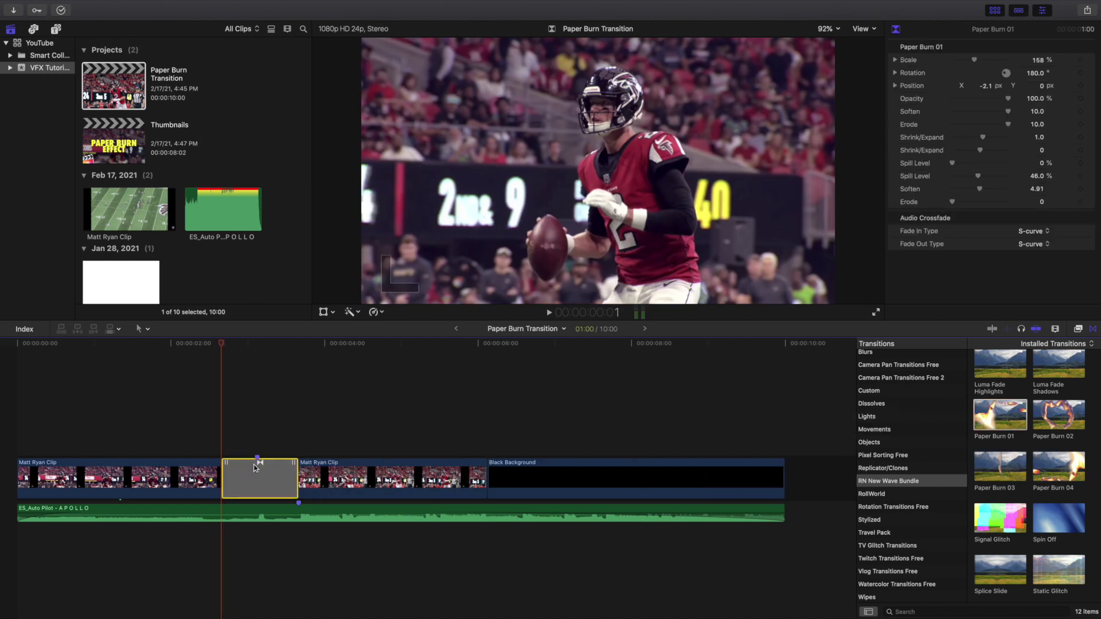
pyautogui.press('super+shift+a')
pyautogui.press('Home')
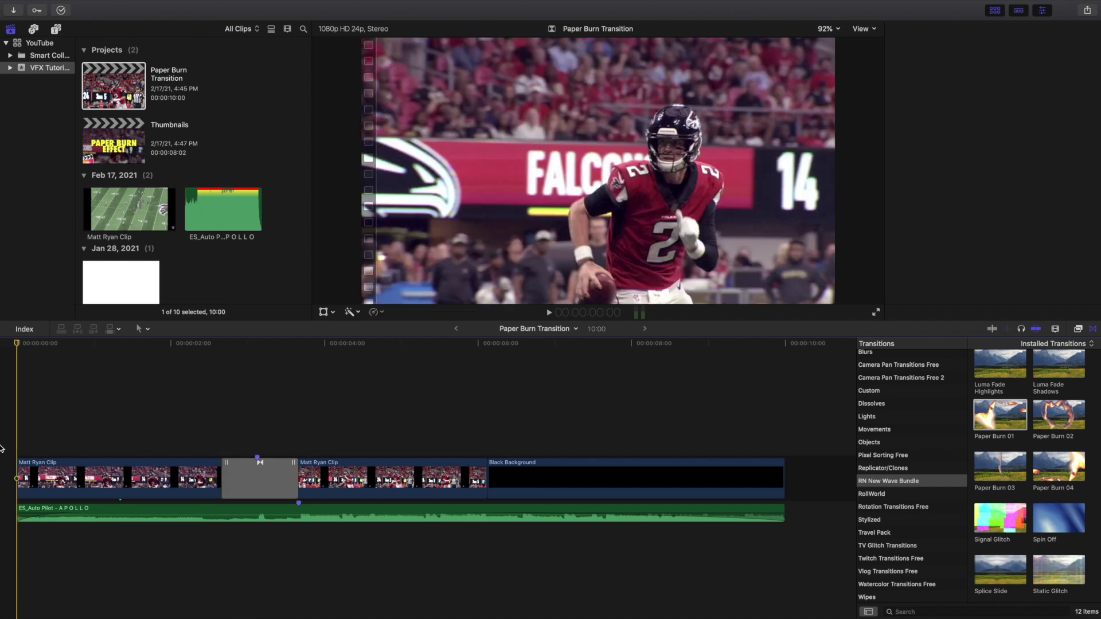
pyautogui.press('space')
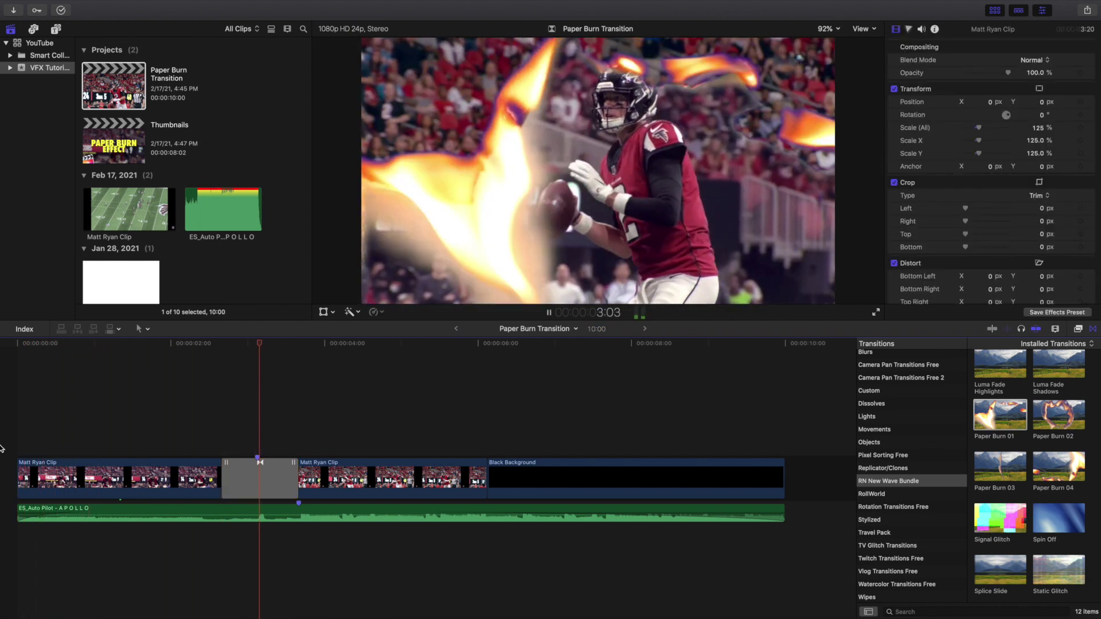
pyautogui.press('space')
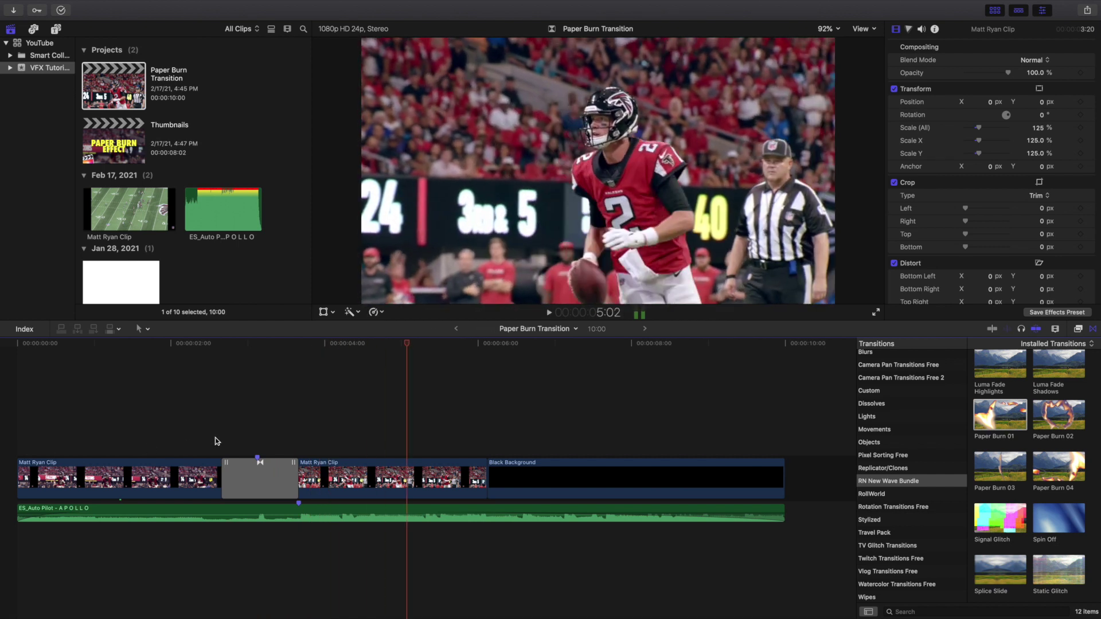
# Step: Select the Paper Burn 01 transition and try enlarging its Scale twice, undoing each change
pyautogui.click(257, 433)
pyautogui.click(256, 482)
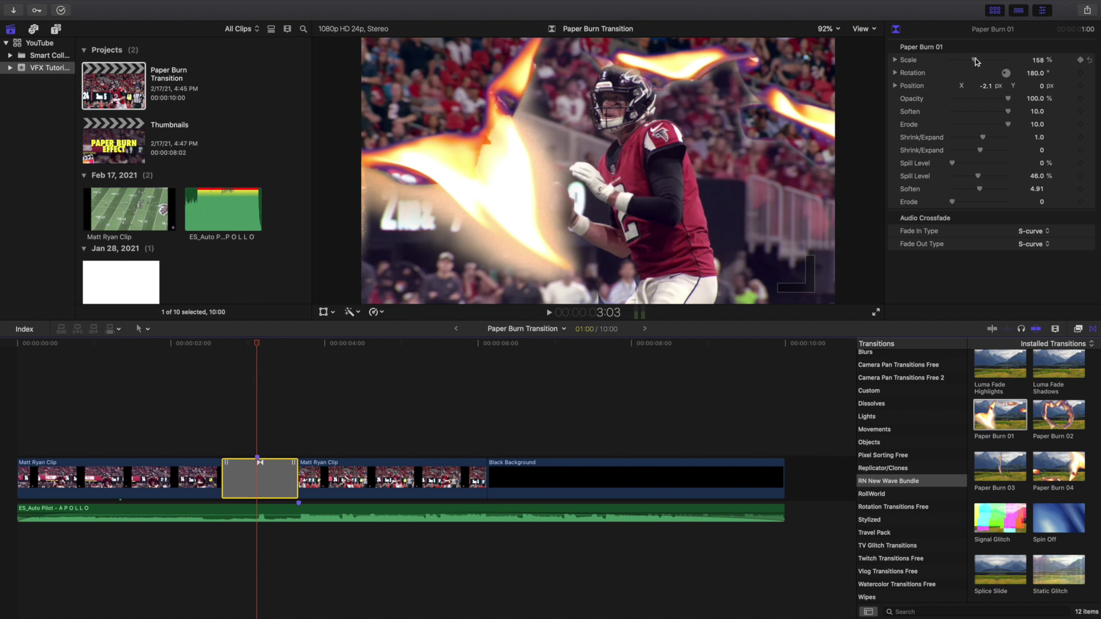
pyautogui.moveTo(975, 61); pyautogui.dragTo(1002, 65)
pyautogui.press('super+z')
pyautogui.moveTo(974, 60); pyautogui.dragTo(990, 63)
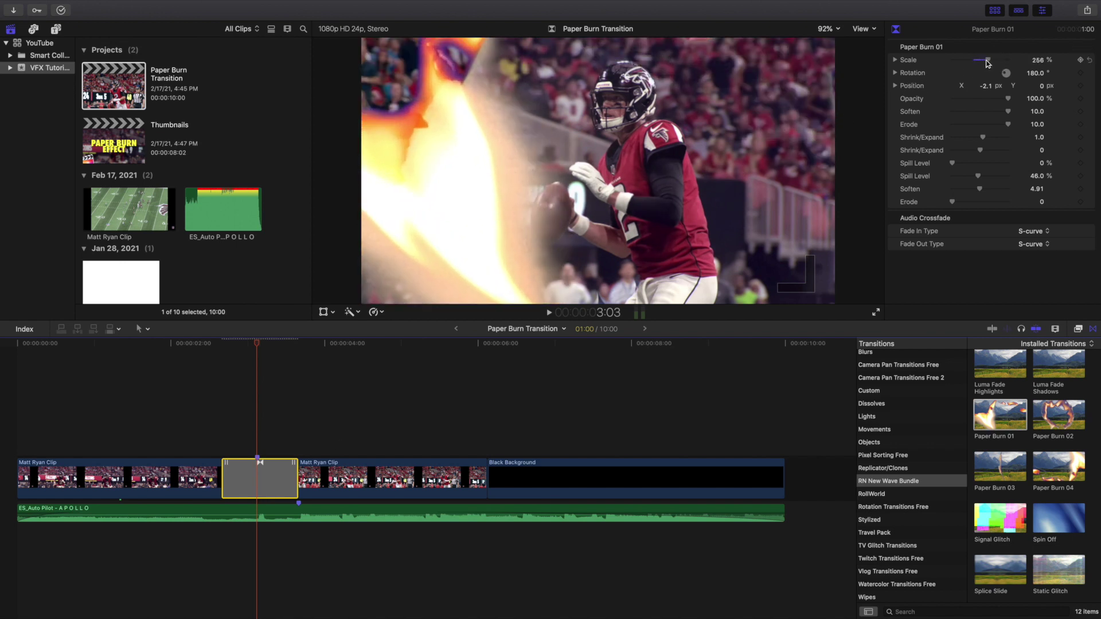
pyautogui.press('super+z')
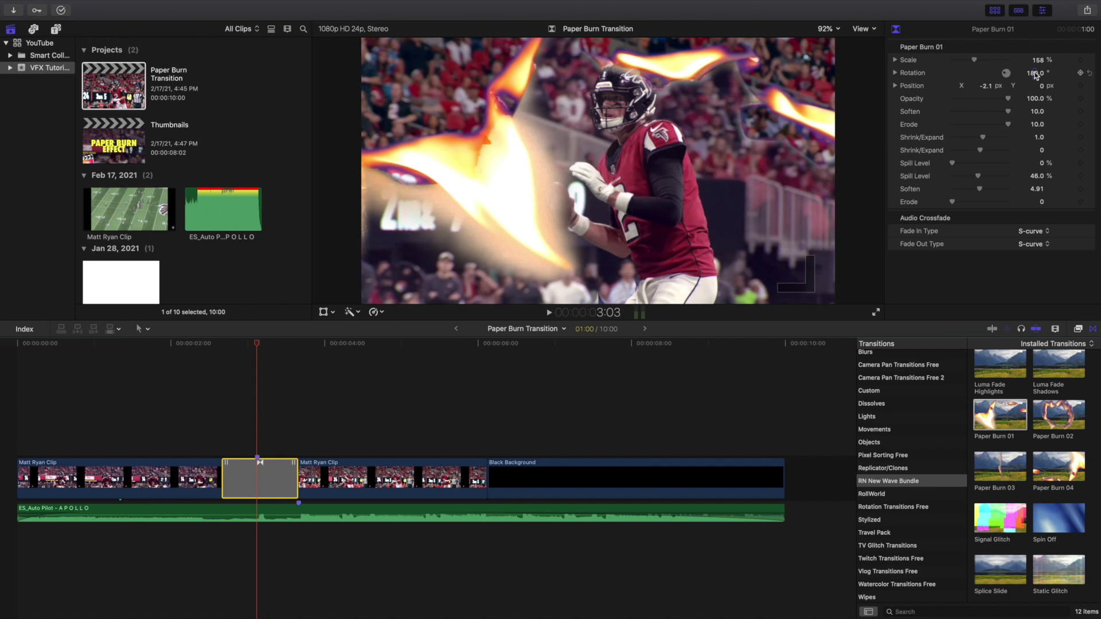
# Step: Try rotating the burn overlay, undo it, then widen the burn edge with Shrink/Expand
pyautogui.moveTo(1035, 75); pyautogui.dragTo(962, 97)
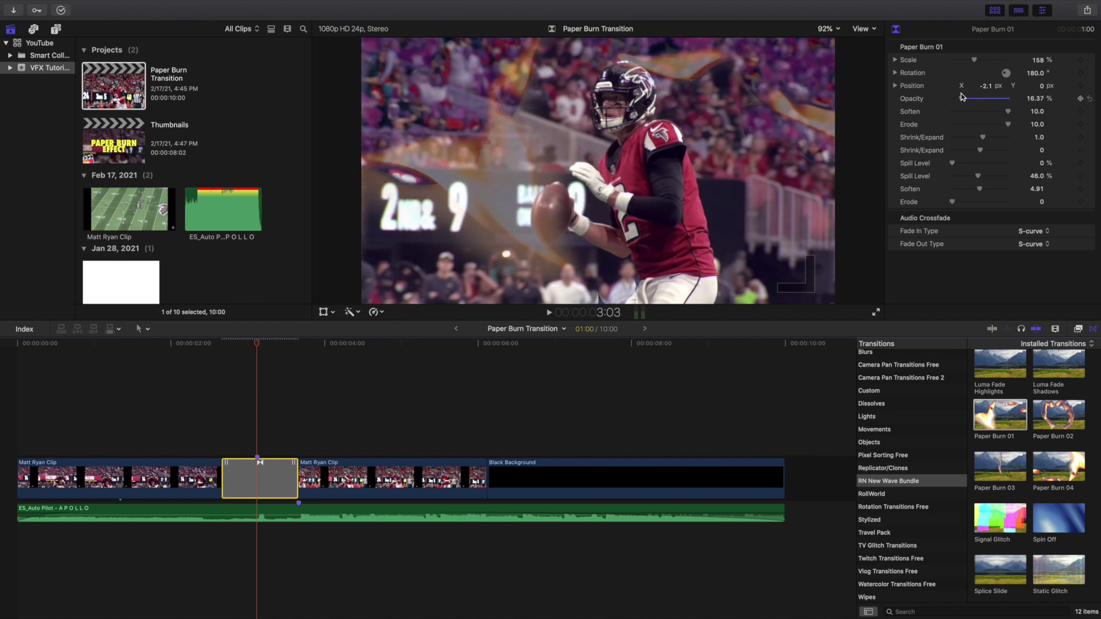
pyautogui.press('super+z')
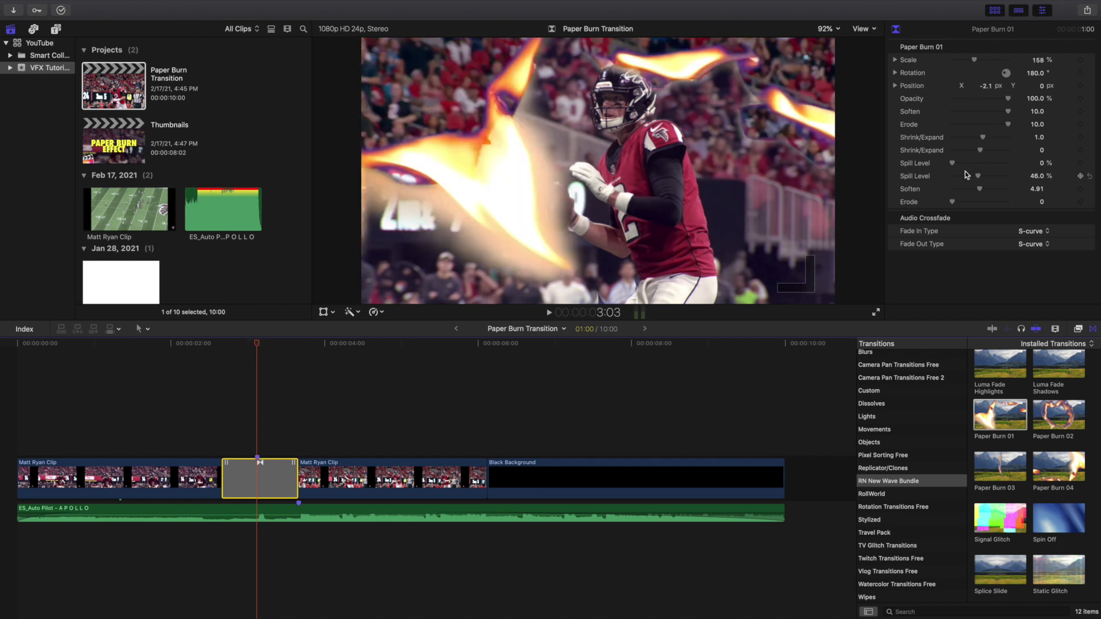
pyautogui.moveTo(983, 138); pyautogui.dragTo(1012, 140)
pyautogui.click(224, 434)
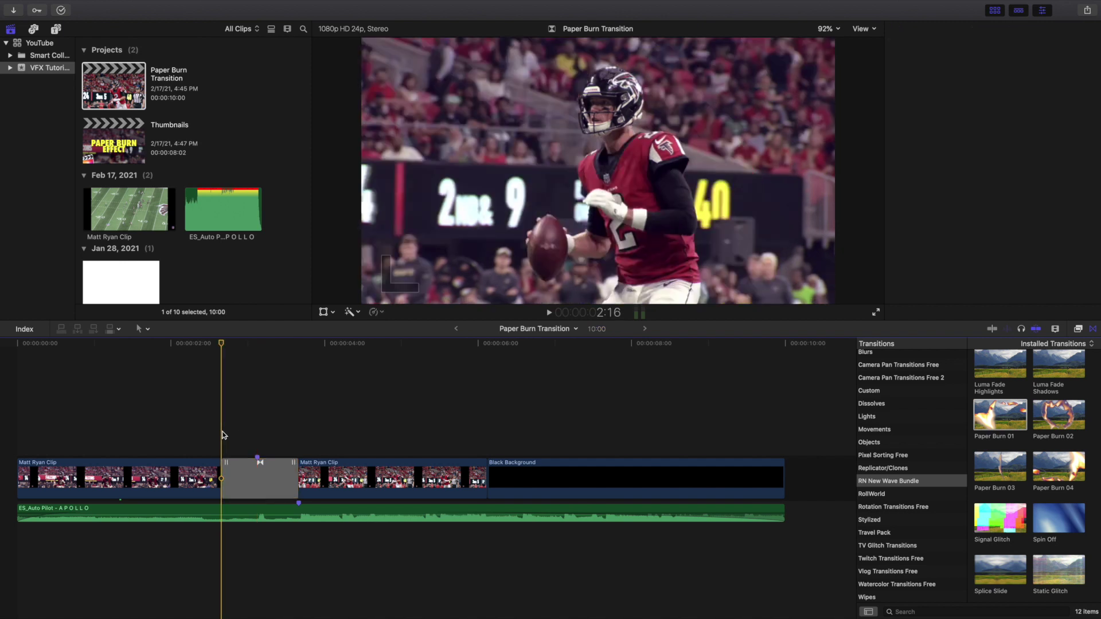
pyautogui.click(3, 435)
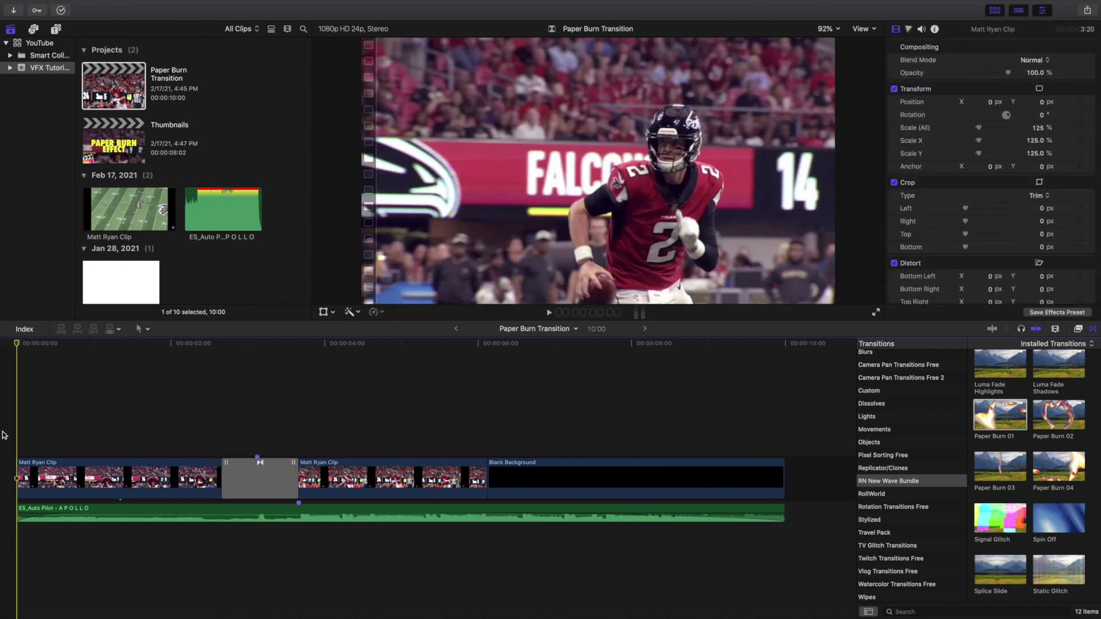
pyautogui.press('space')
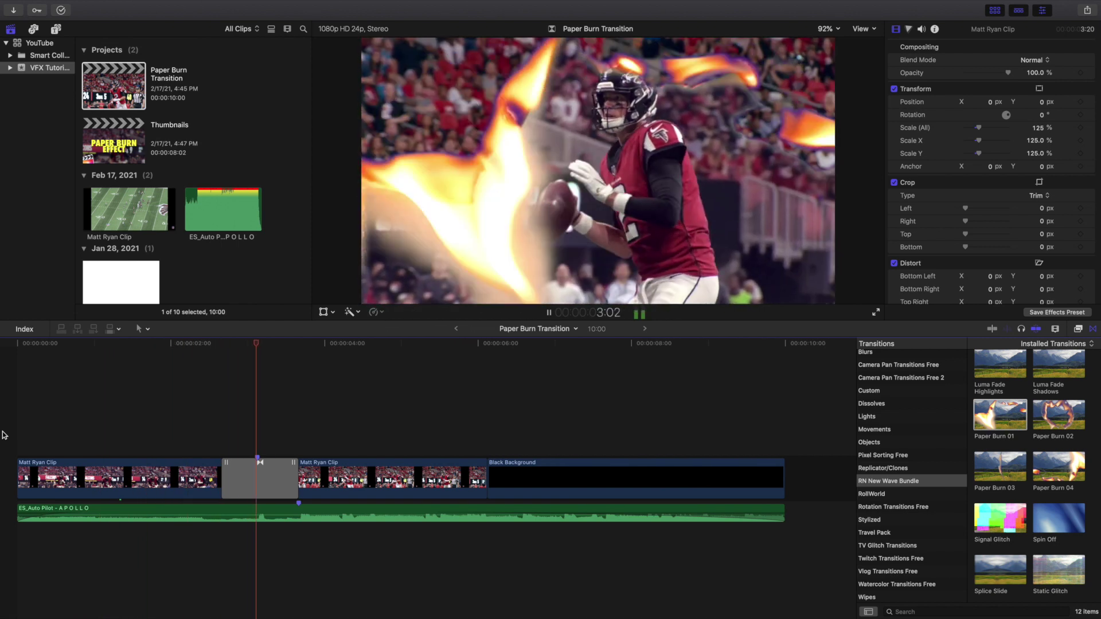
pyautogui.press('space')
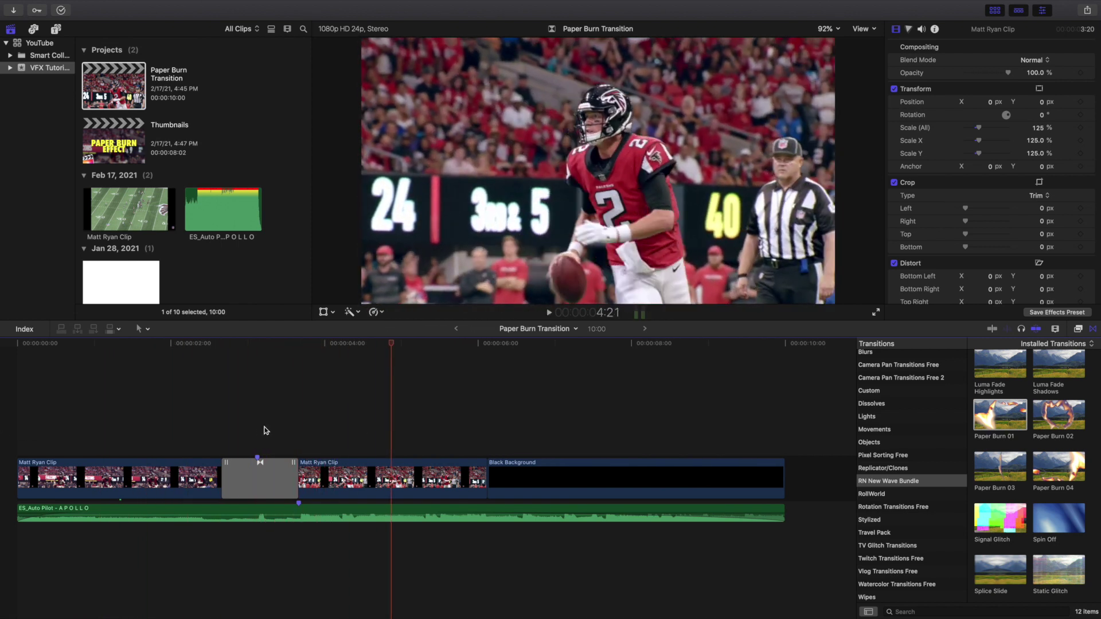
pyautogui.click(260, 431)
pyautogui.click(251, 428)
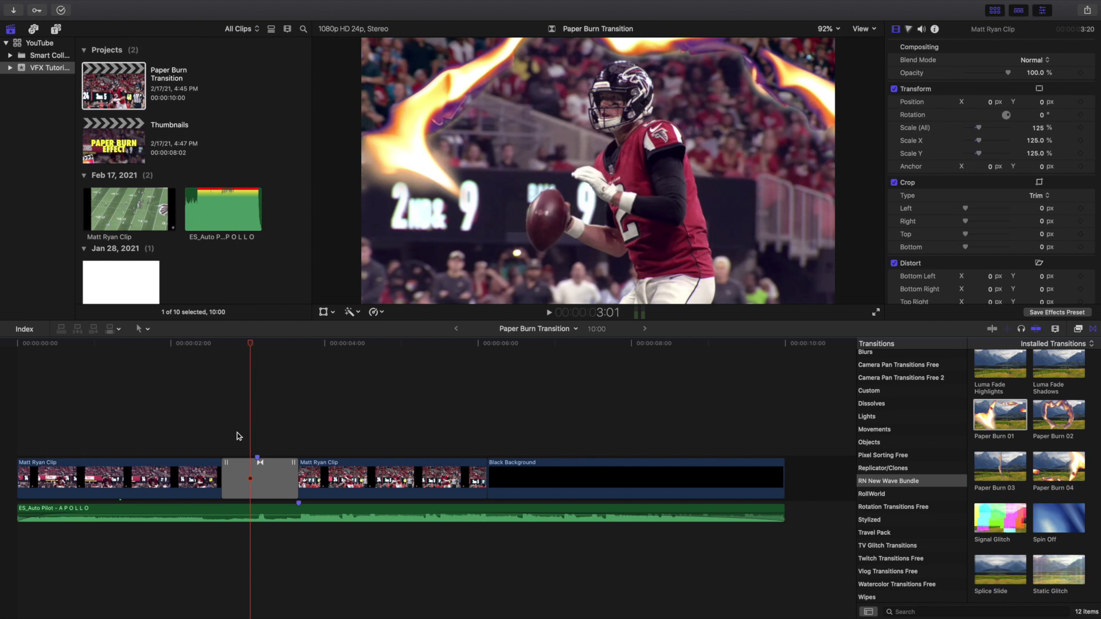
pyautogui.click(260, 437)
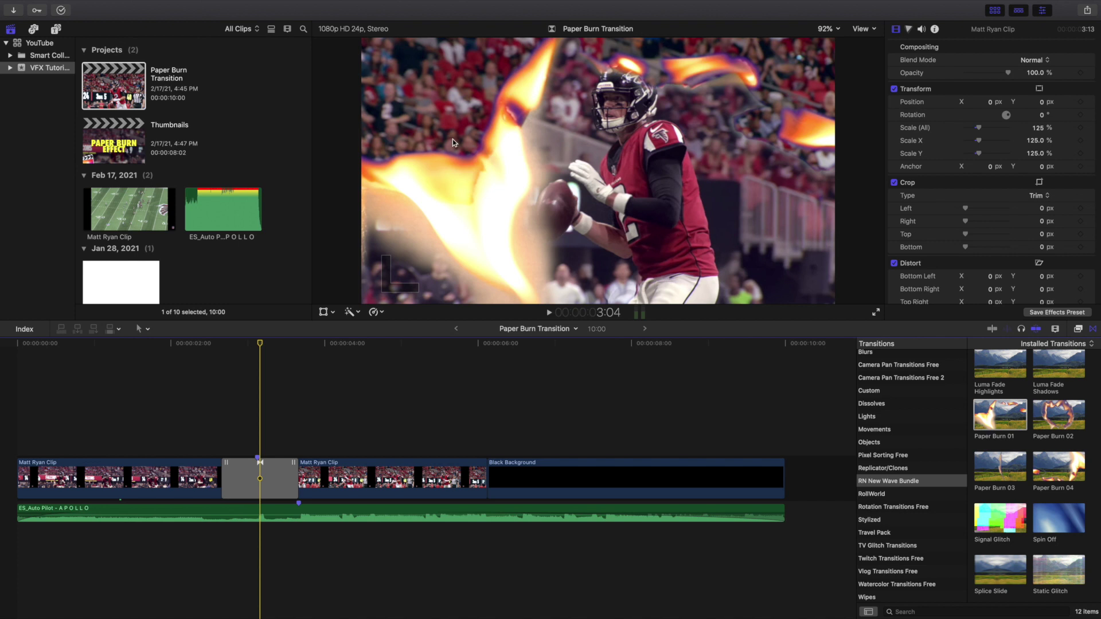
pyautogui.press('Home')
pyautogui.press('space')
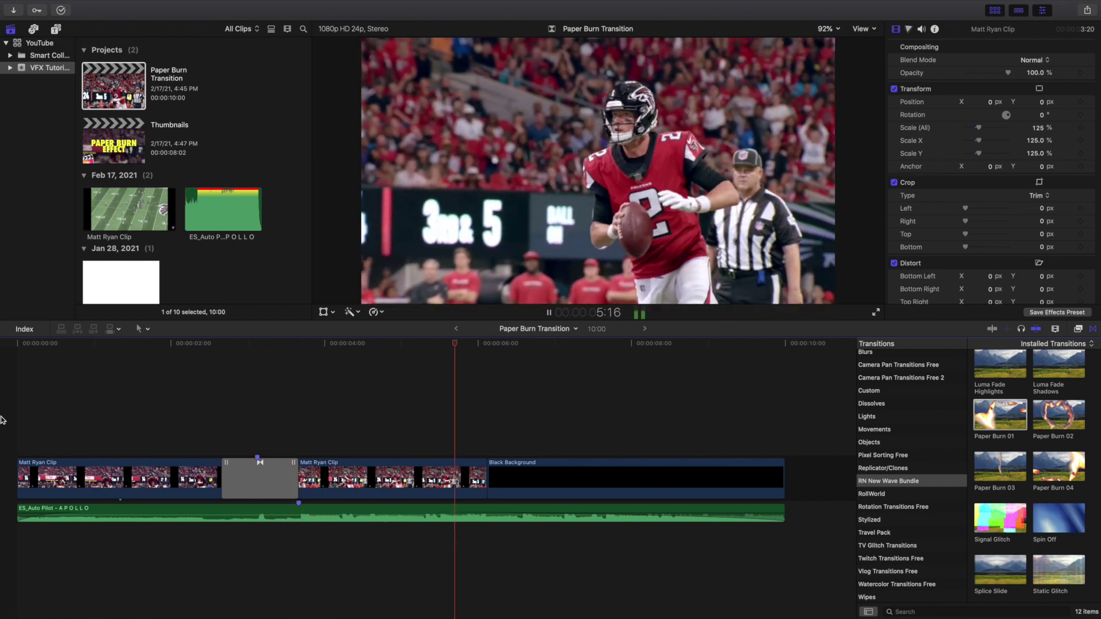
pyautogui.press('Home')
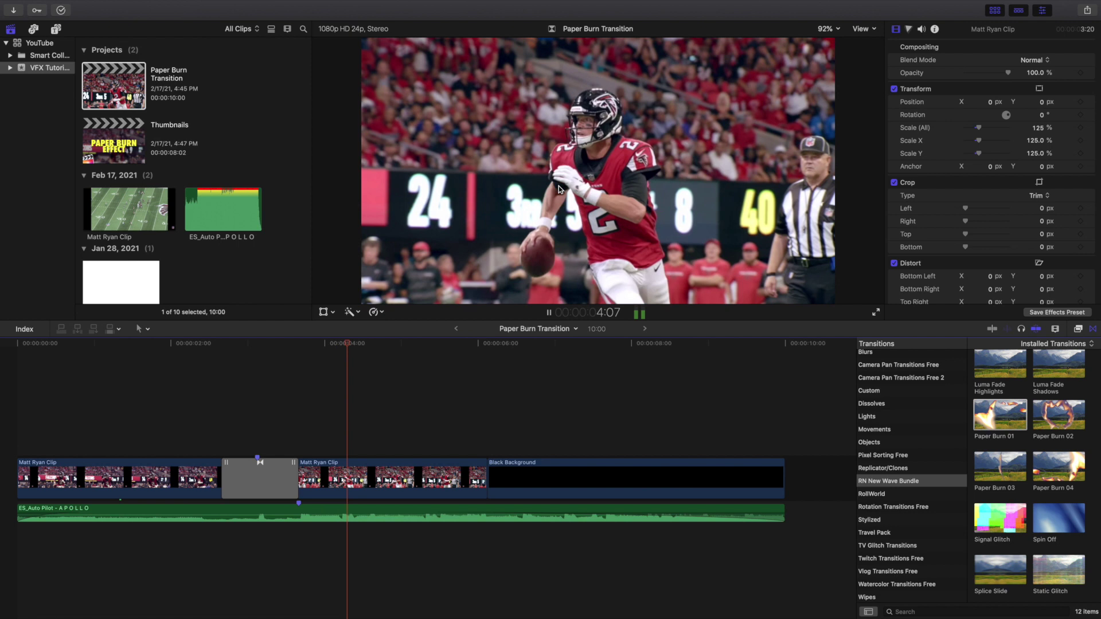
pyautogui.press('space')
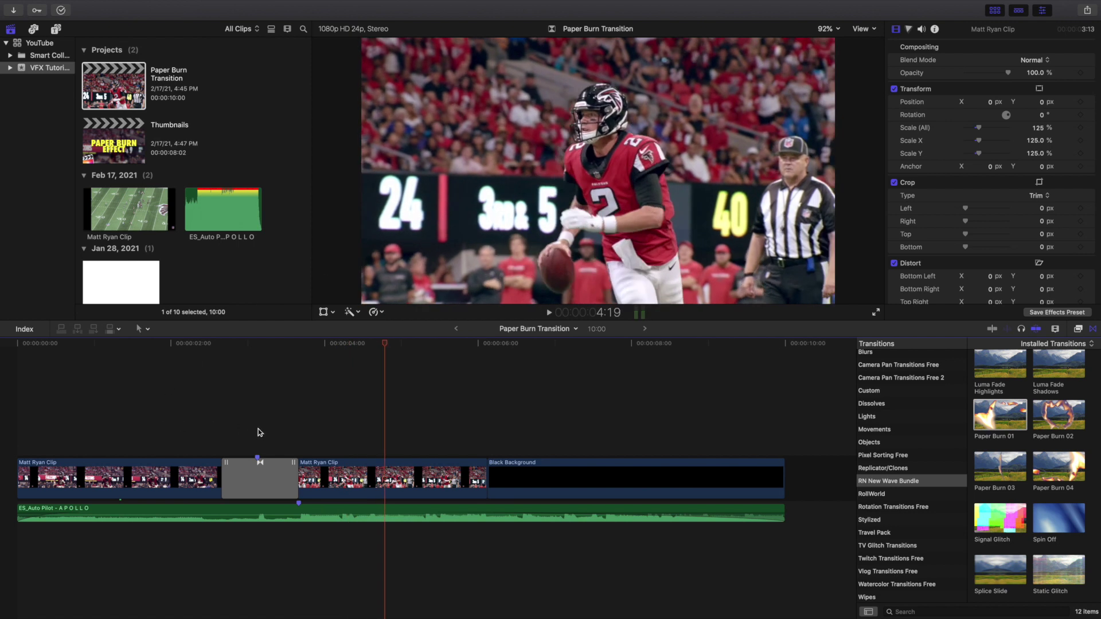
pyautogui.click(258, 432)
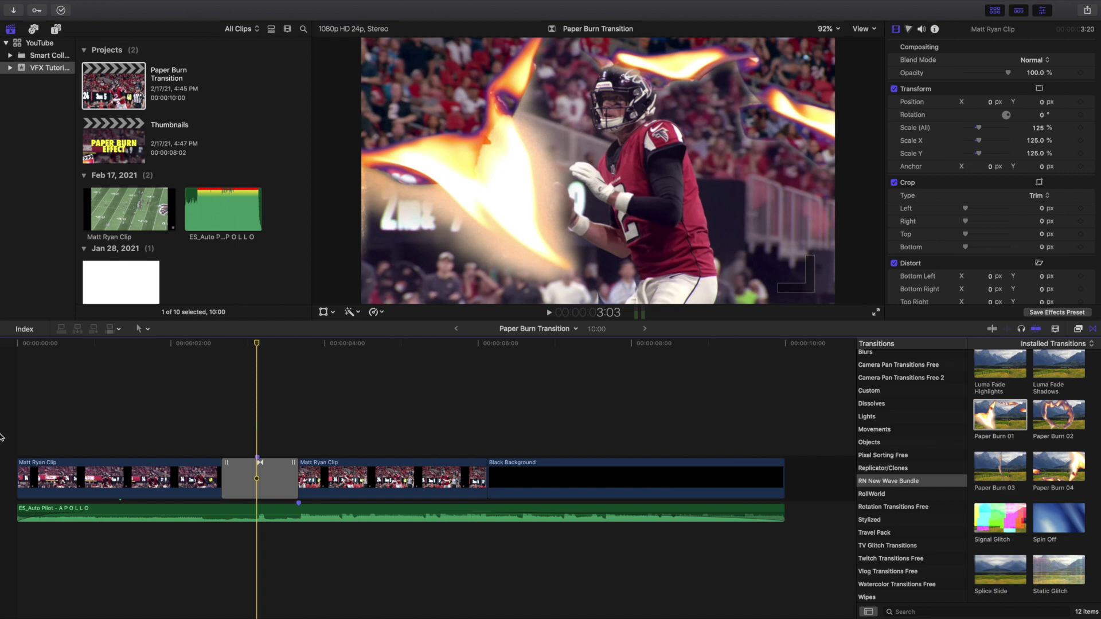
pyautogui.press('Home')
pyautogui.press('space')
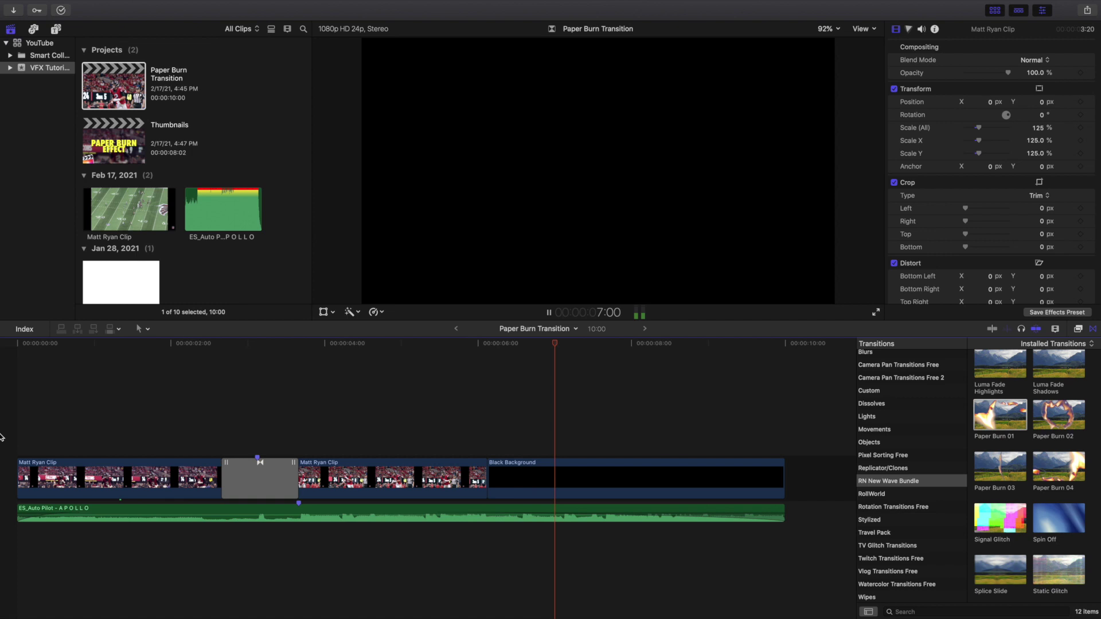
pyautogui.press('Home')
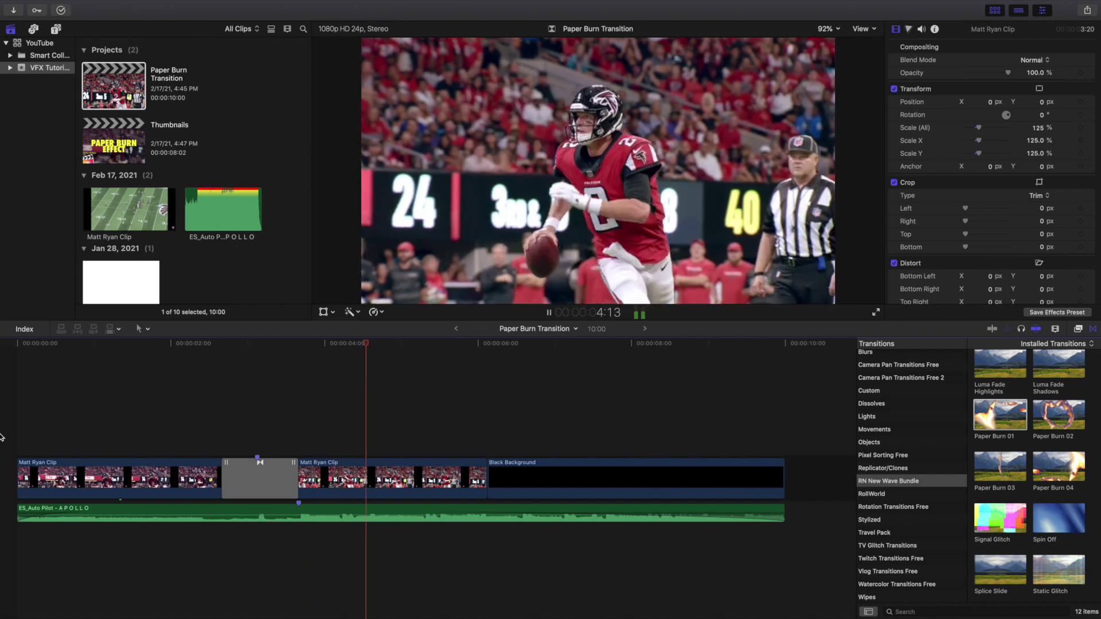
pyautogui.press('space')
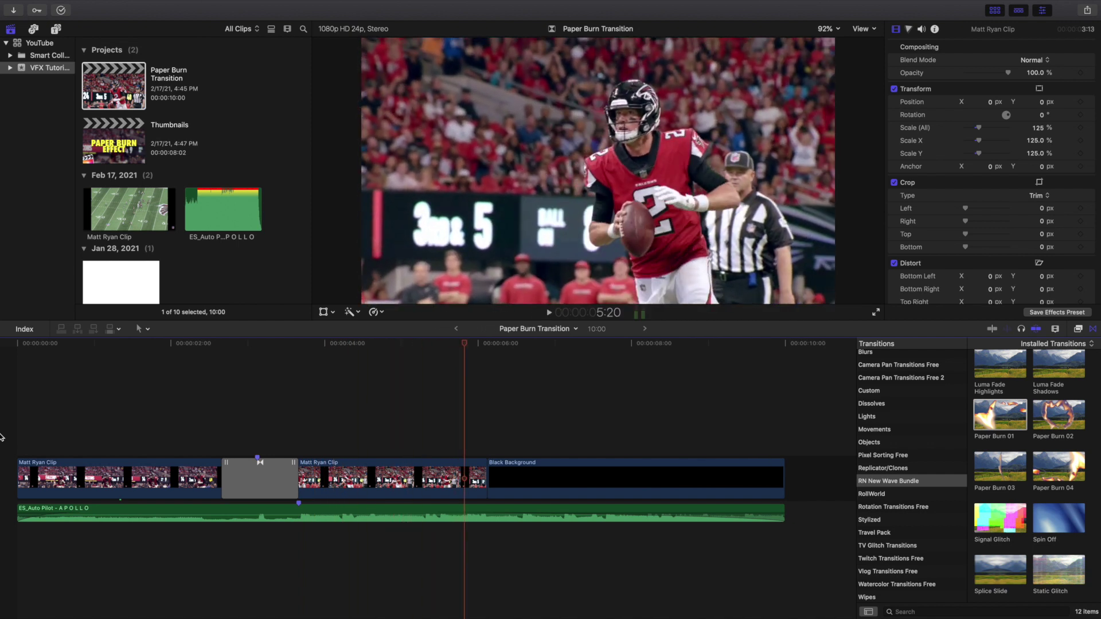
pyautogui.press('Home')
pyautogui.press('space')
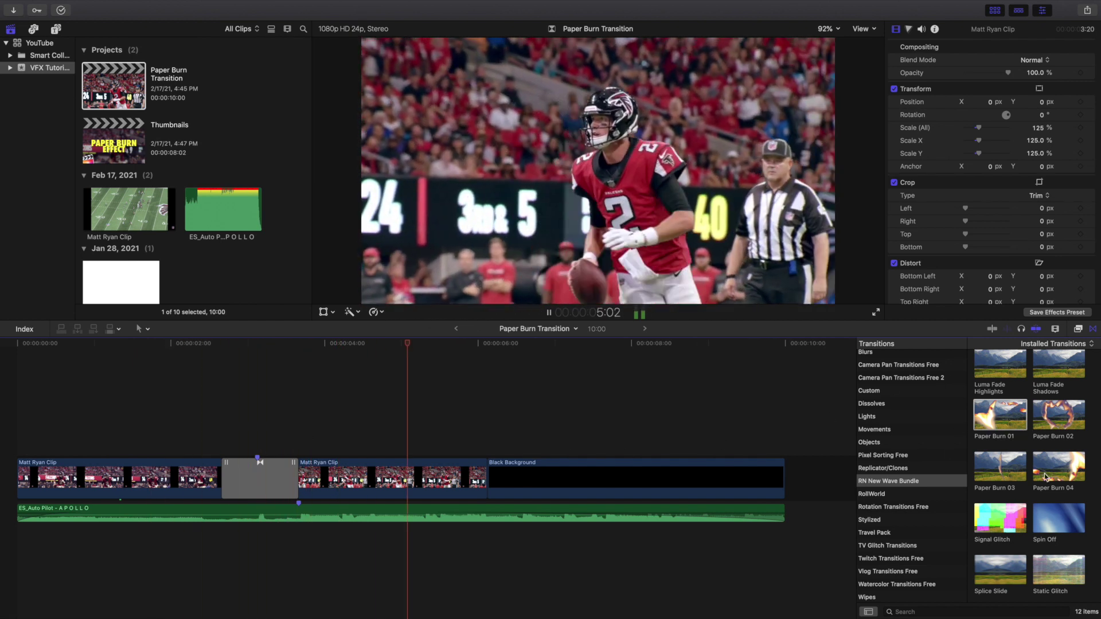
pyautogui.press('space')
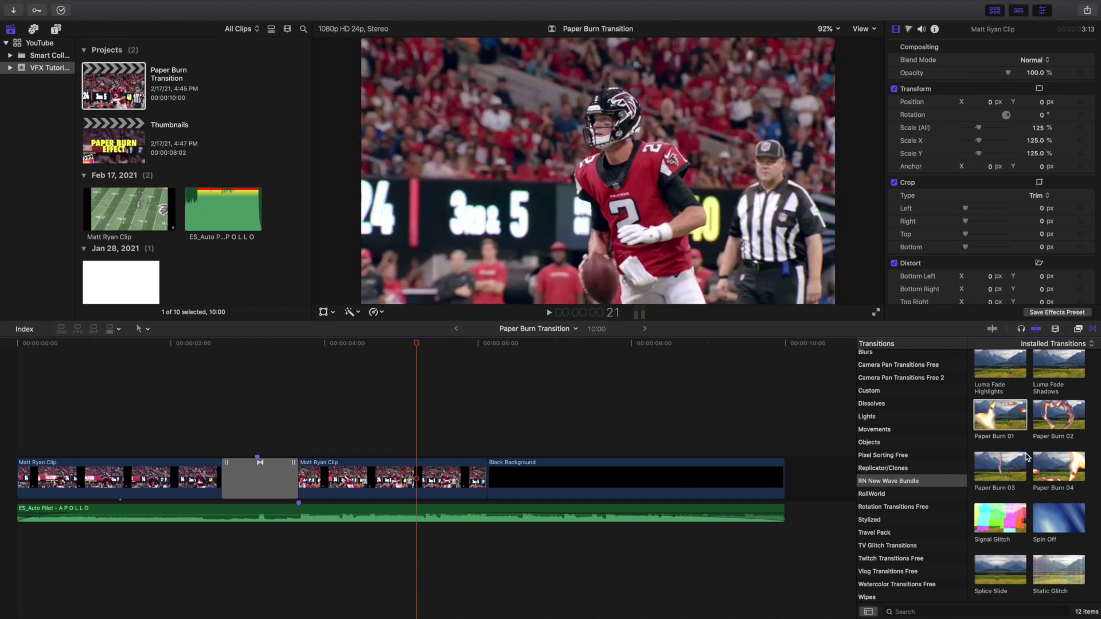
pyautogui.scroll(2, 1037, 453)
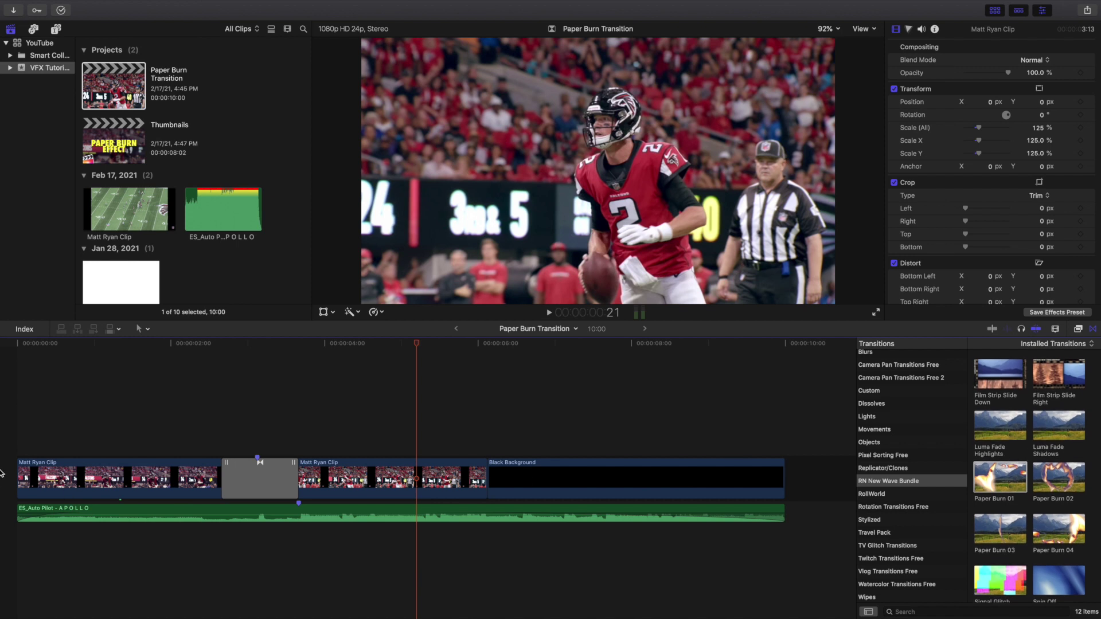
pyautogui.press('Home')
pyautogui.press('space')
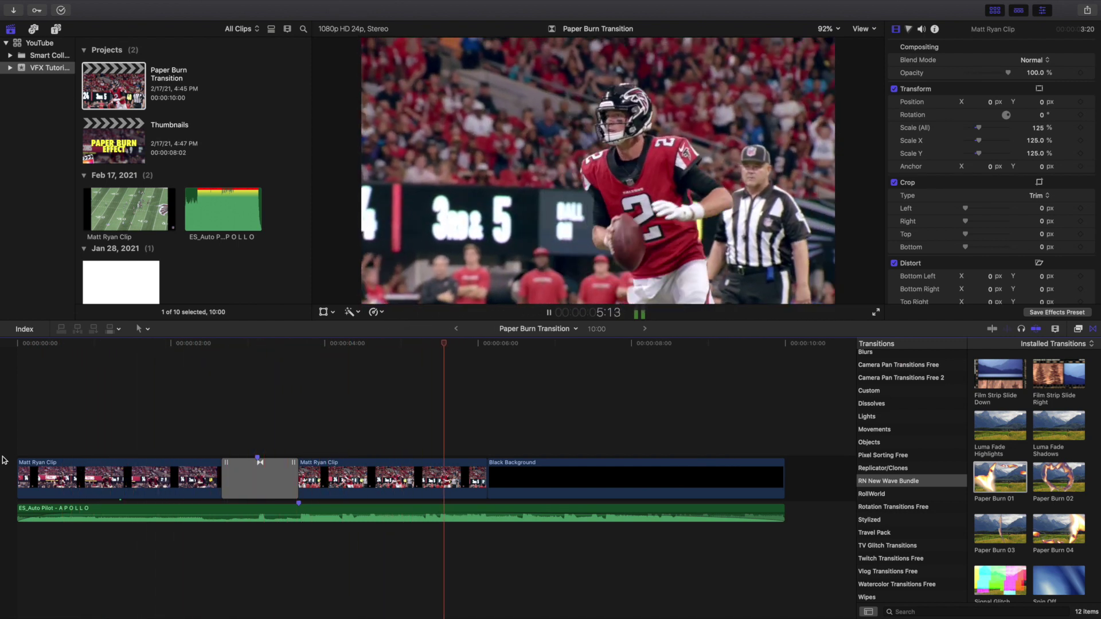
pyautogui.press('space')
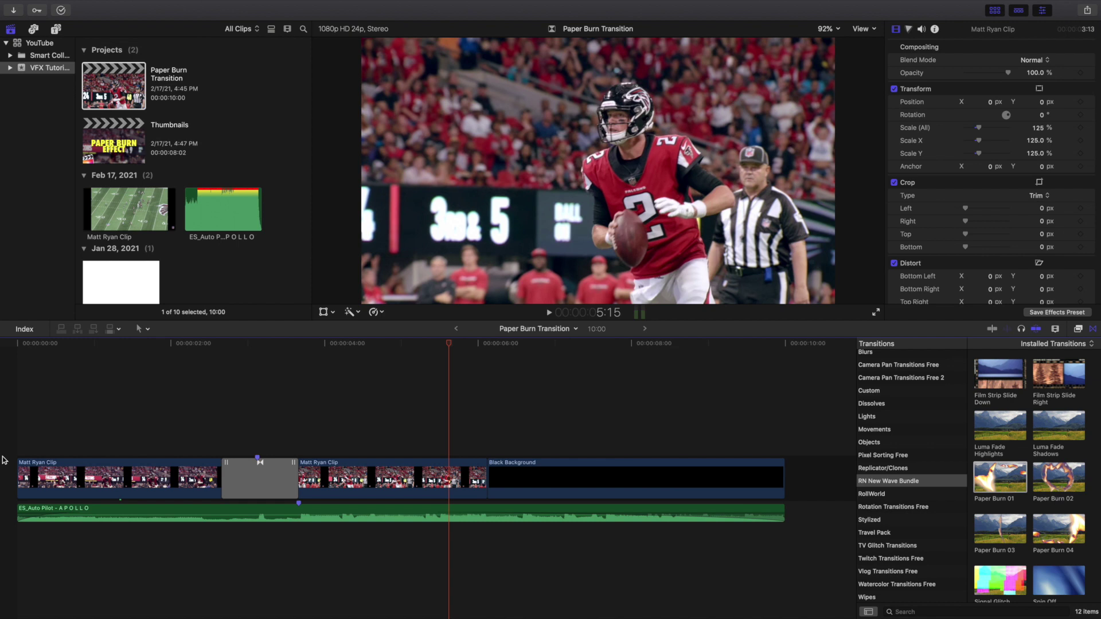